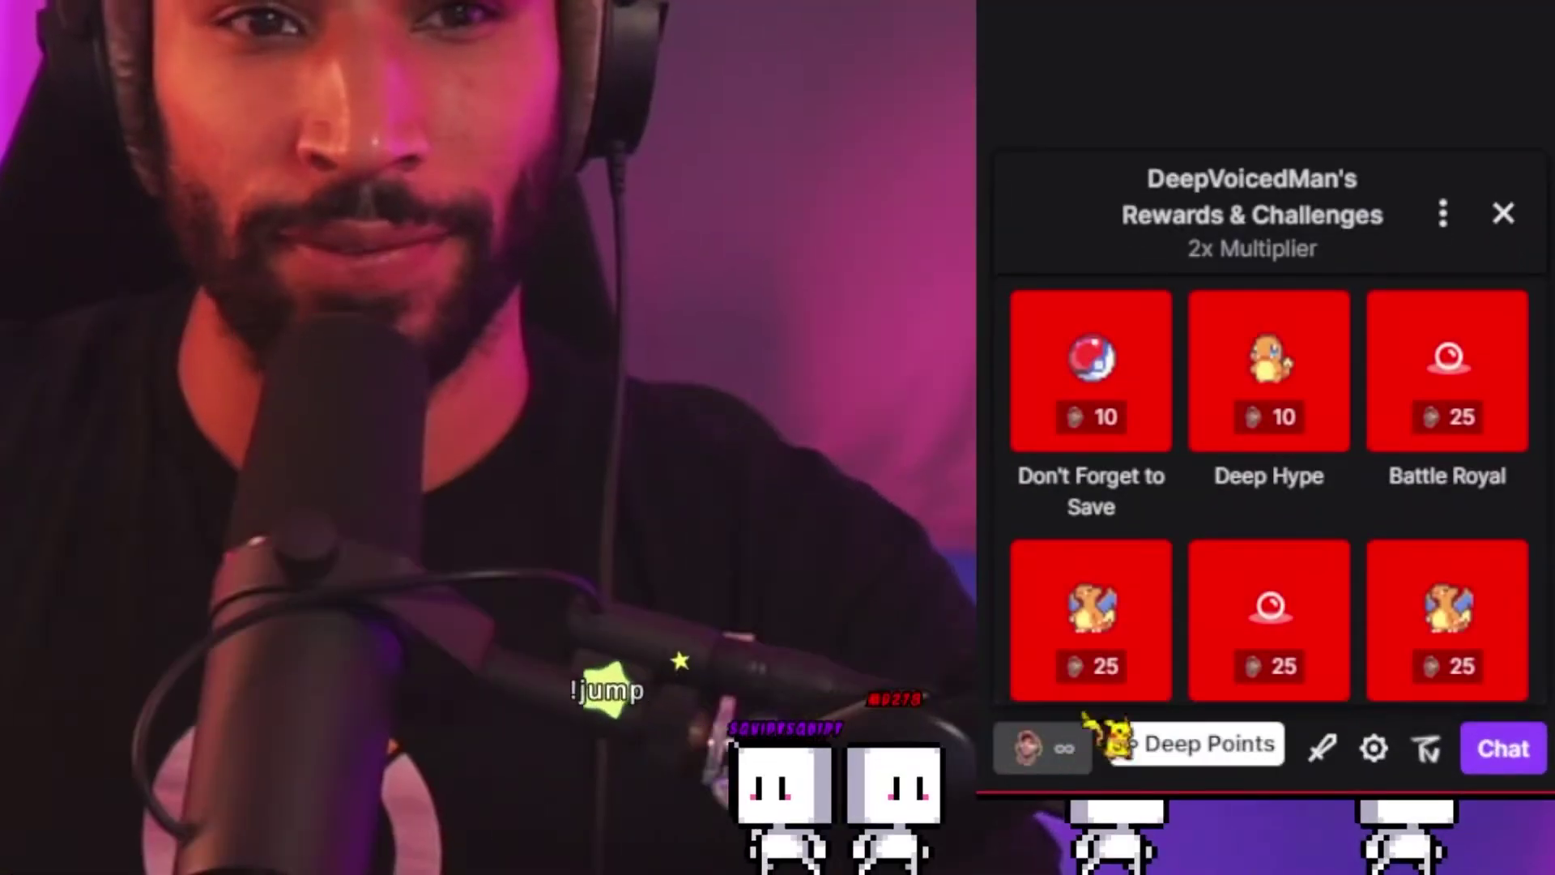
Redeem the 25-point Battle Royal reward from the chat's channel points popup.
{"action": "left_click", "coordinate": [1471, 394]}
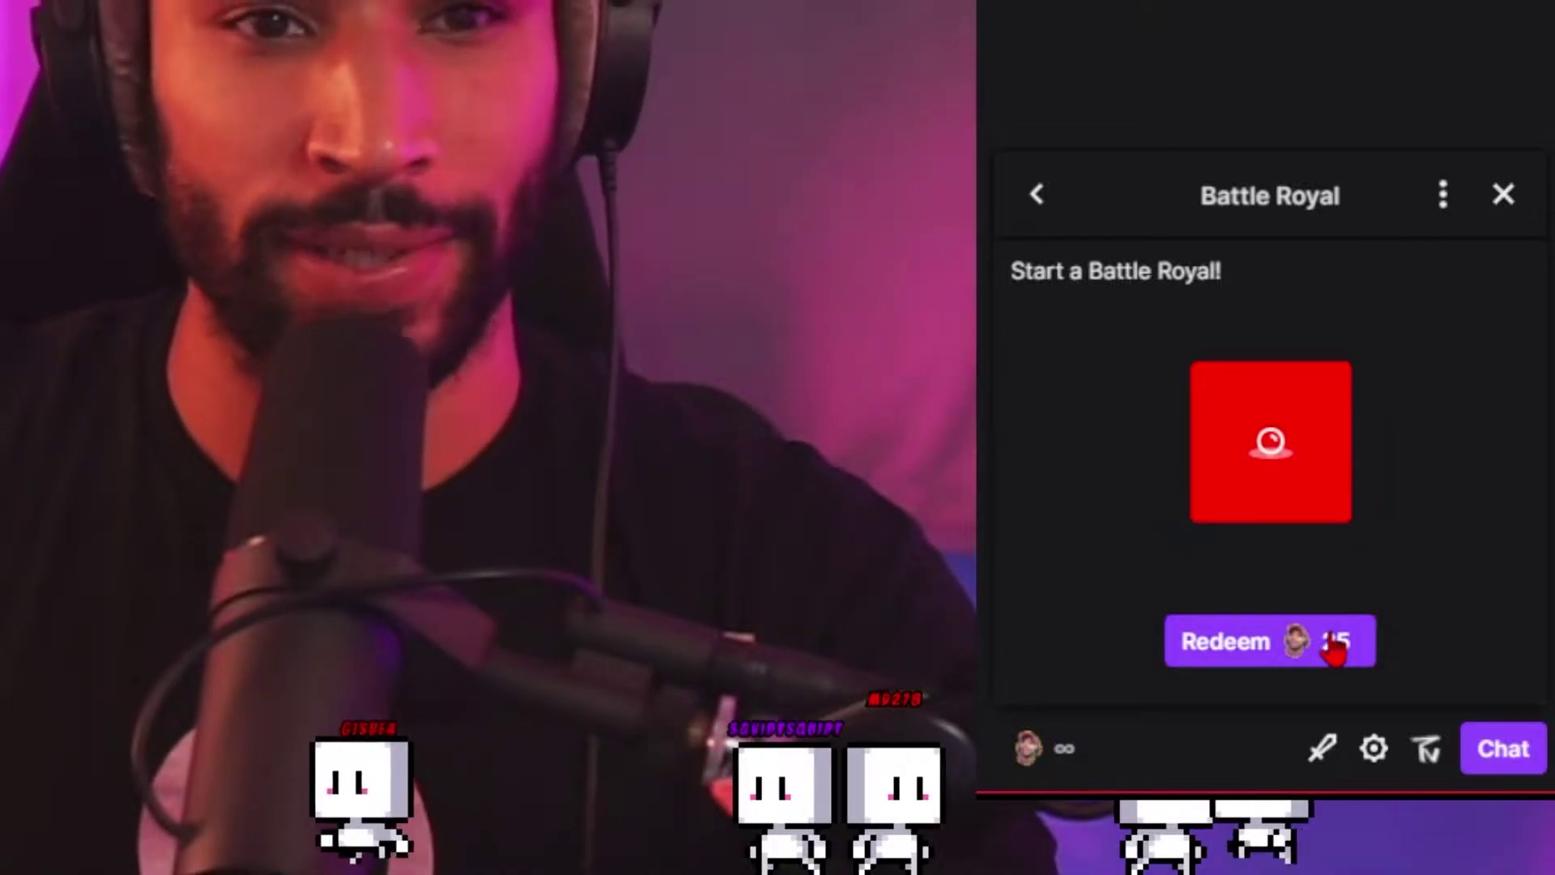
{"action": "left_click", "coordinate": [1333, 650]}
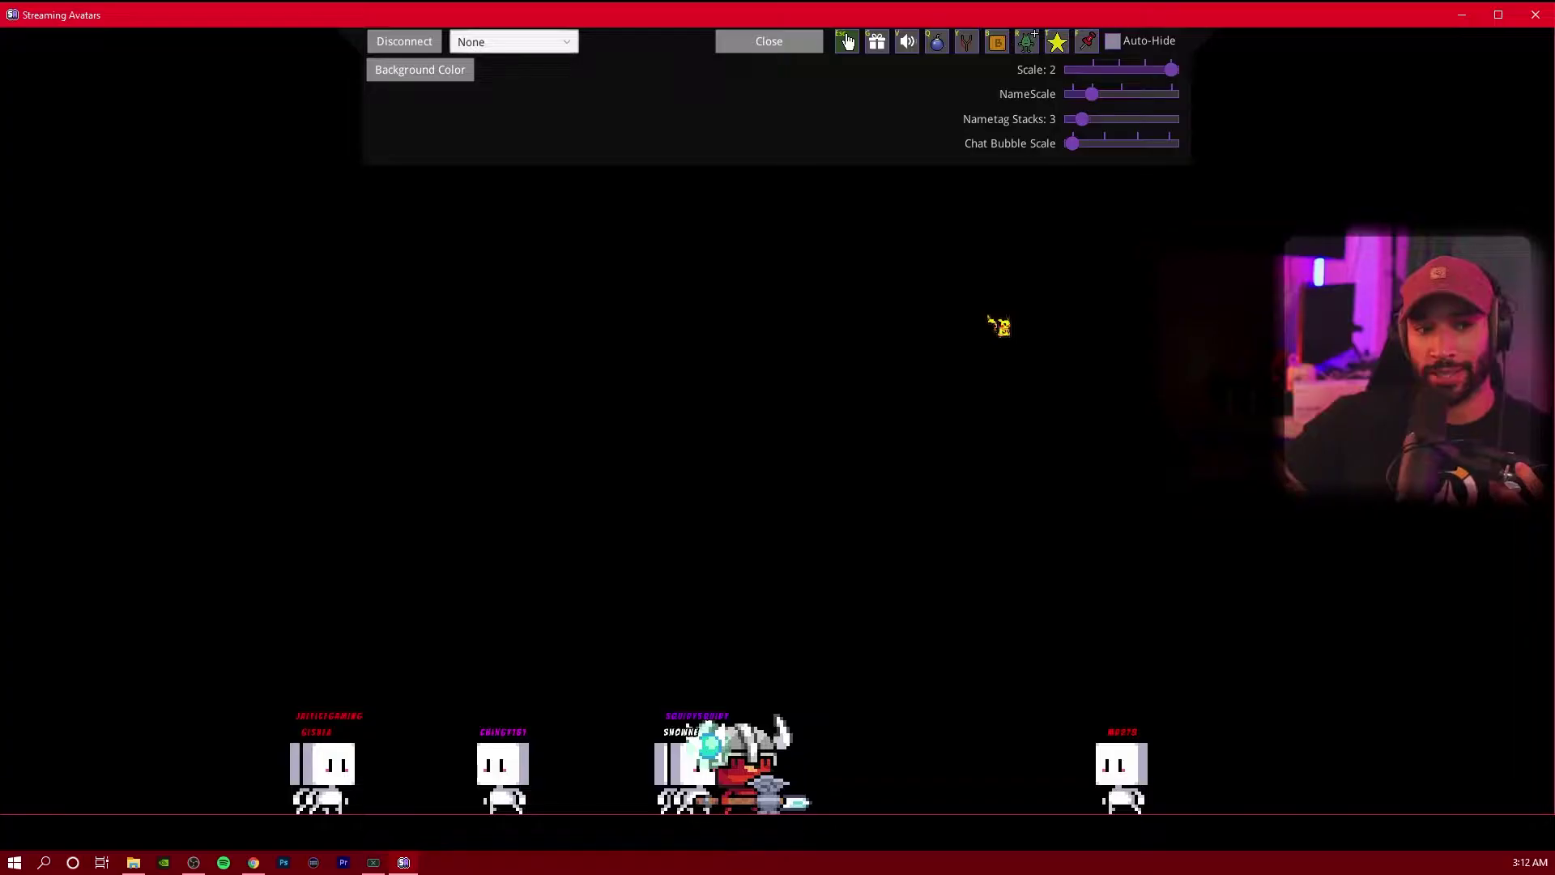
Add a custom command named 'Surprise' under Bot Commands > Edit Custom Commands.
{"action": "left_click", "coordinate": [424, 45]}
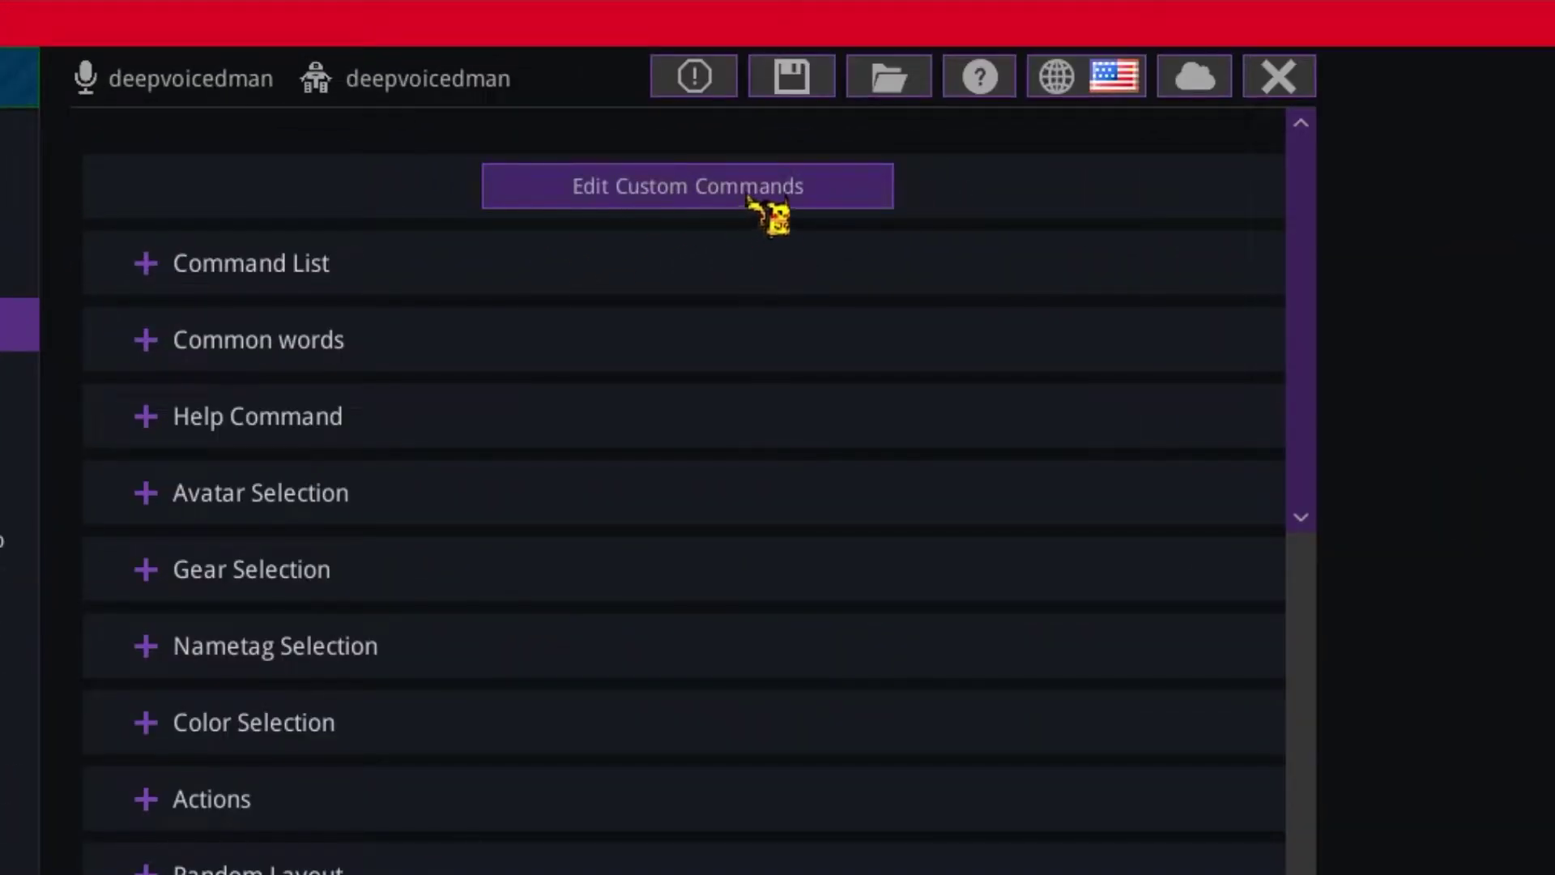
{"action": "left_click", "coordinate": [757, 198]}
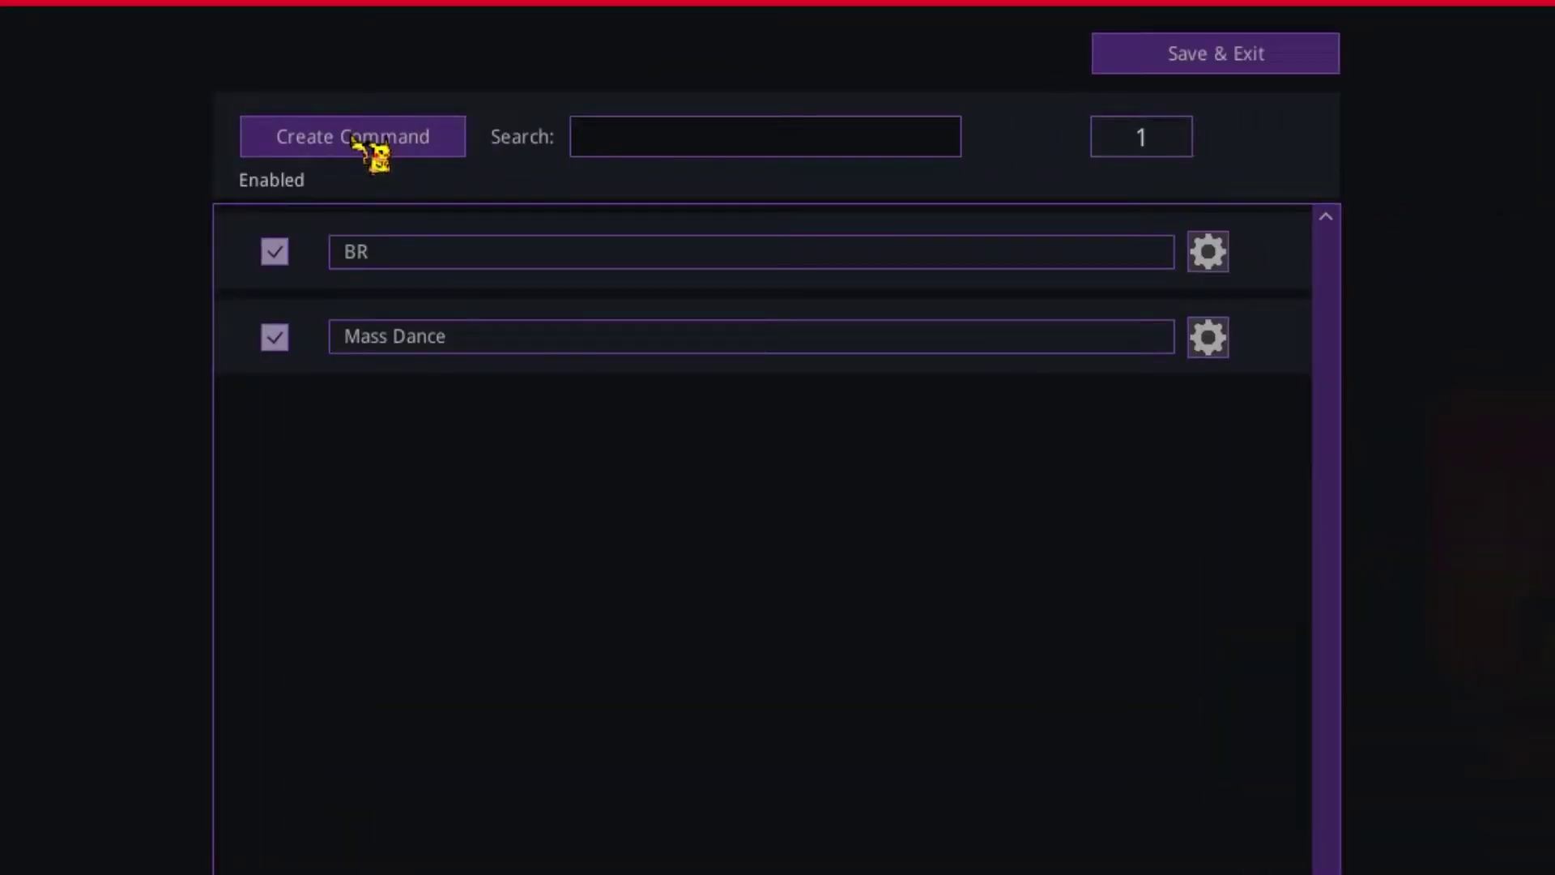
{"action": "left_click", "coordinate": [355, 140]}
{"action": "type", "text": "Surprise"}
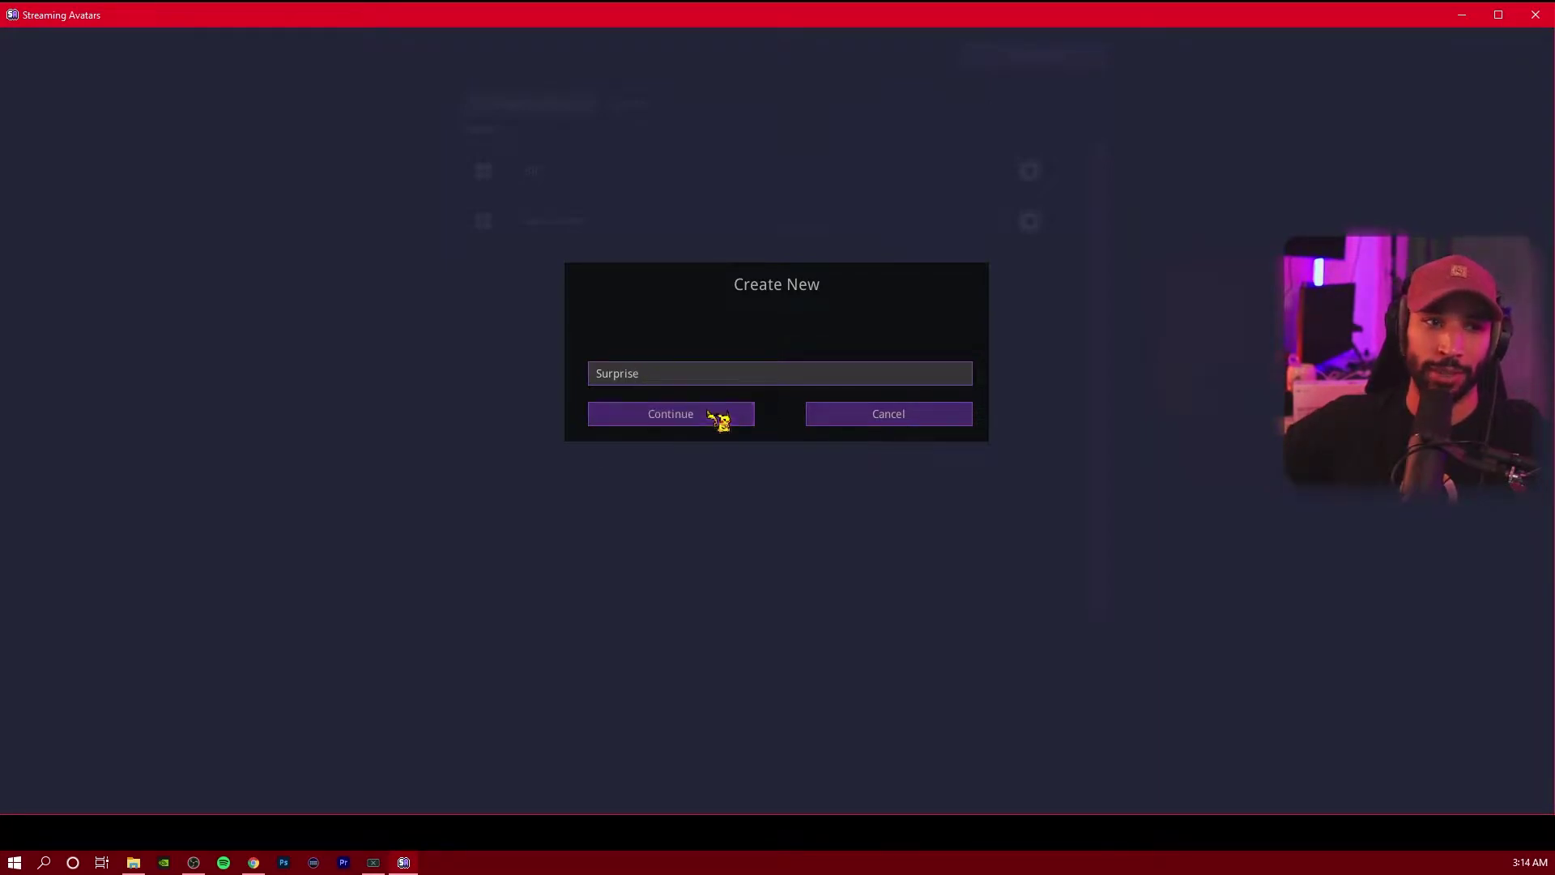
{"action": "left_click", "coordinate": [718, 421]}
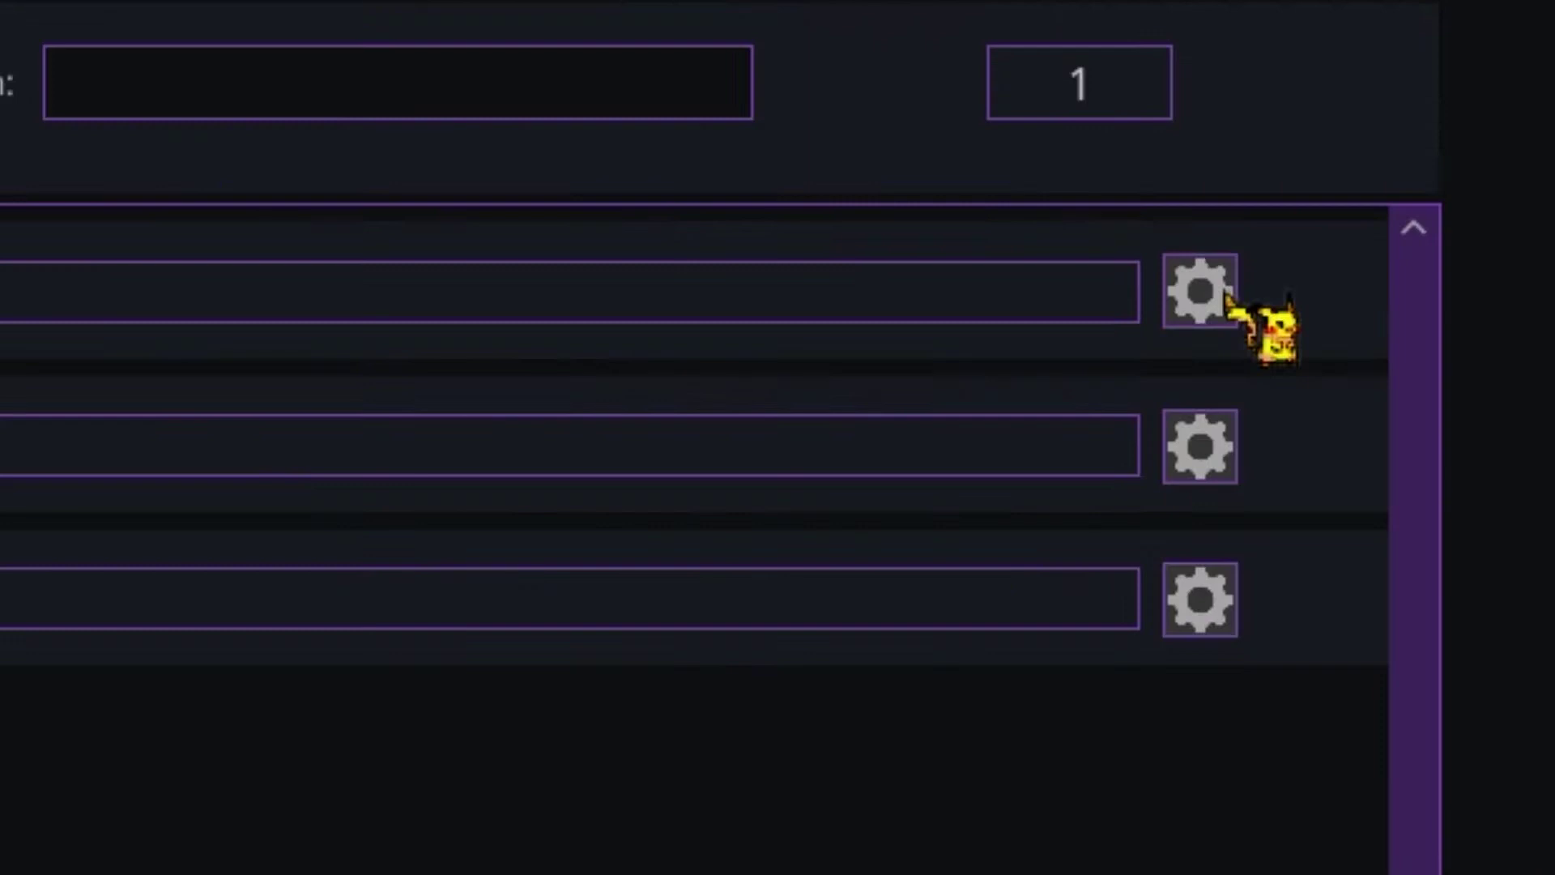
Give Surprise alias 'mass bomb', restriction Follow or Sub, and run command '!mass bomb'.
{"action": "left_click", "coordinate": [1204, 294]}
{"action": "type", "text": "mass bomb"}
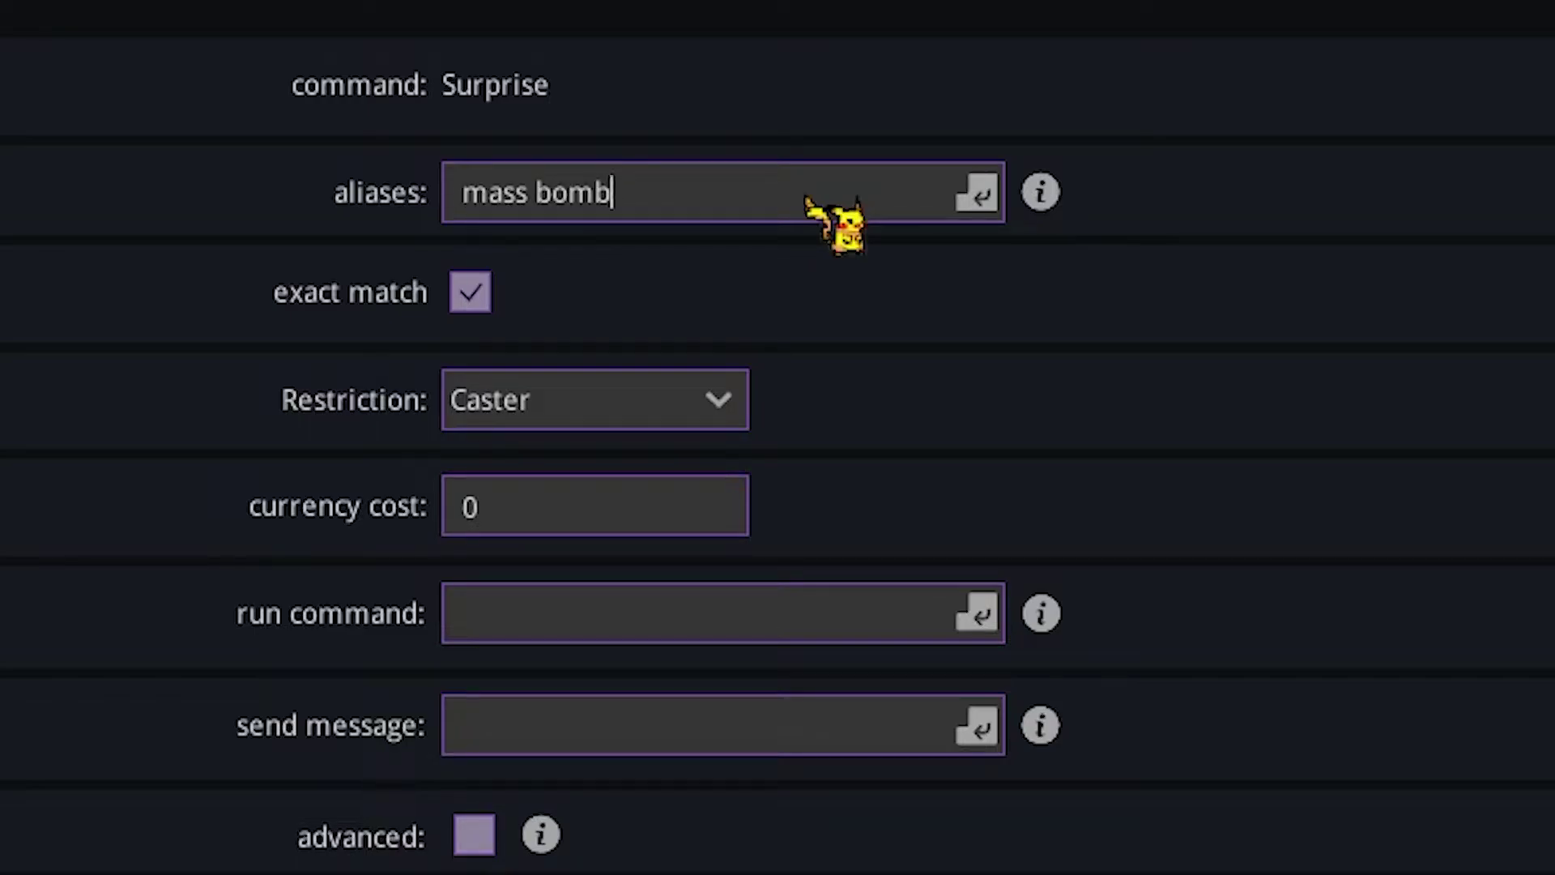
{"action": "key", "text": "Return"}
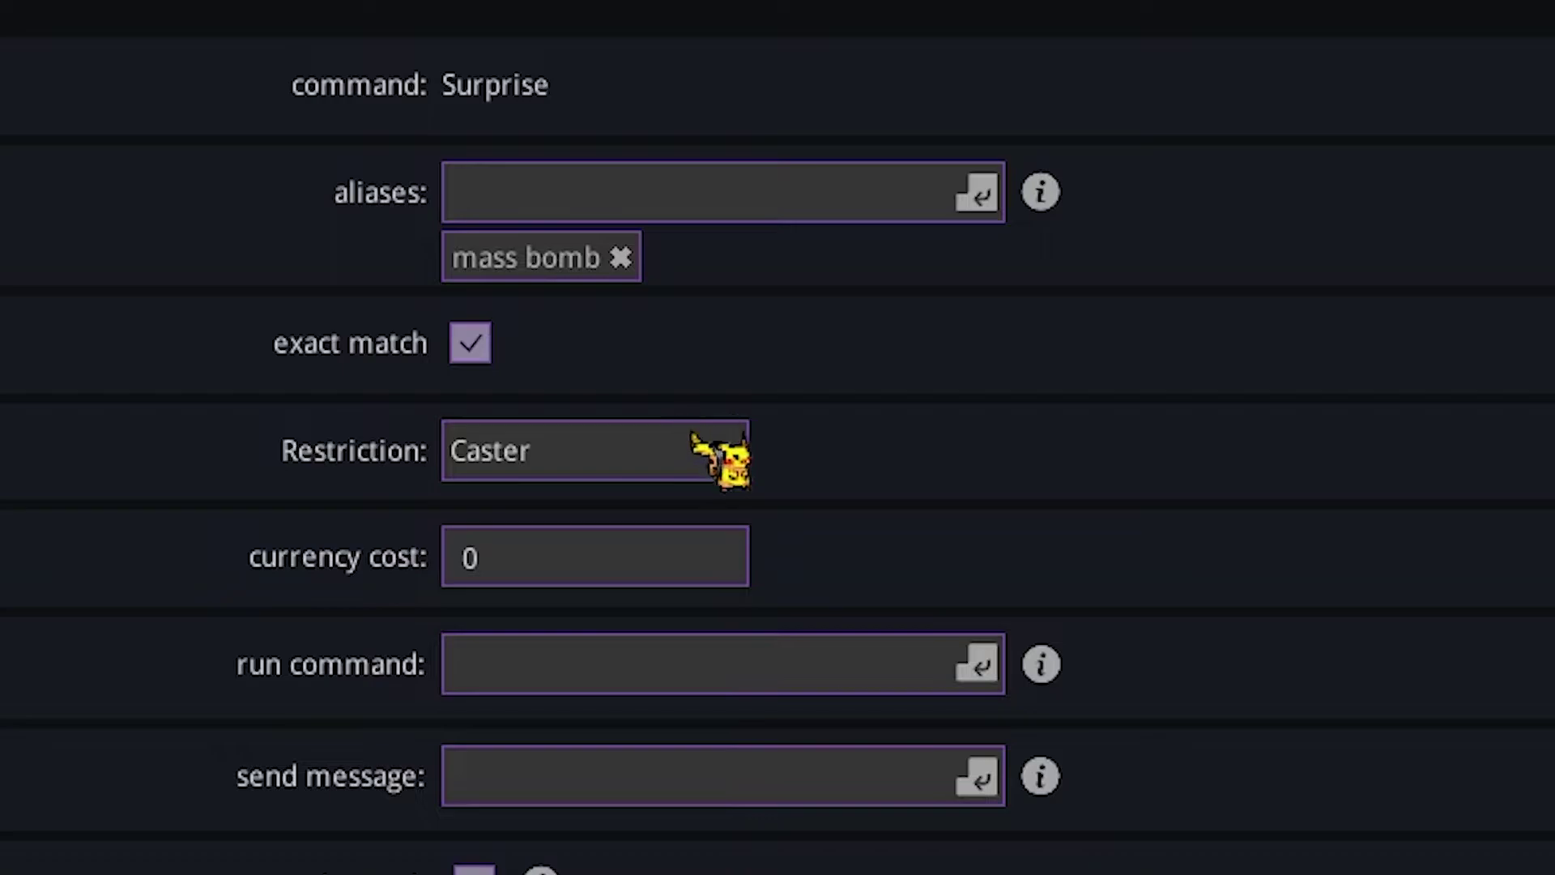
{"action": "left_click", "coordinate": [710, 450]}
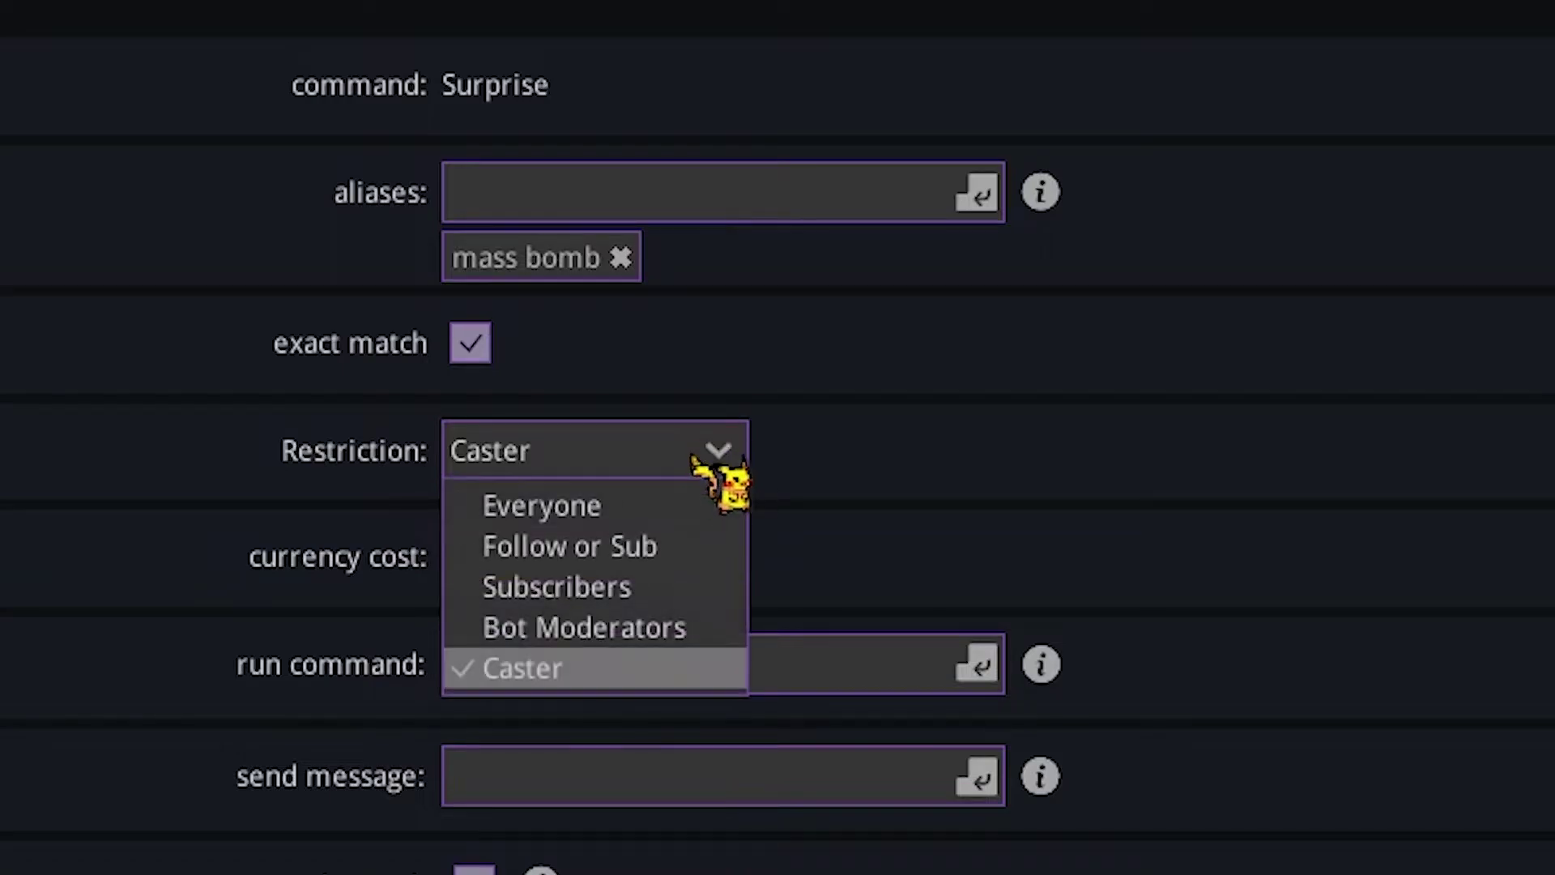
{"action": "left_click", "coordinate": [657, 550]}
{"action": "type", "text": "!mass bomb"}
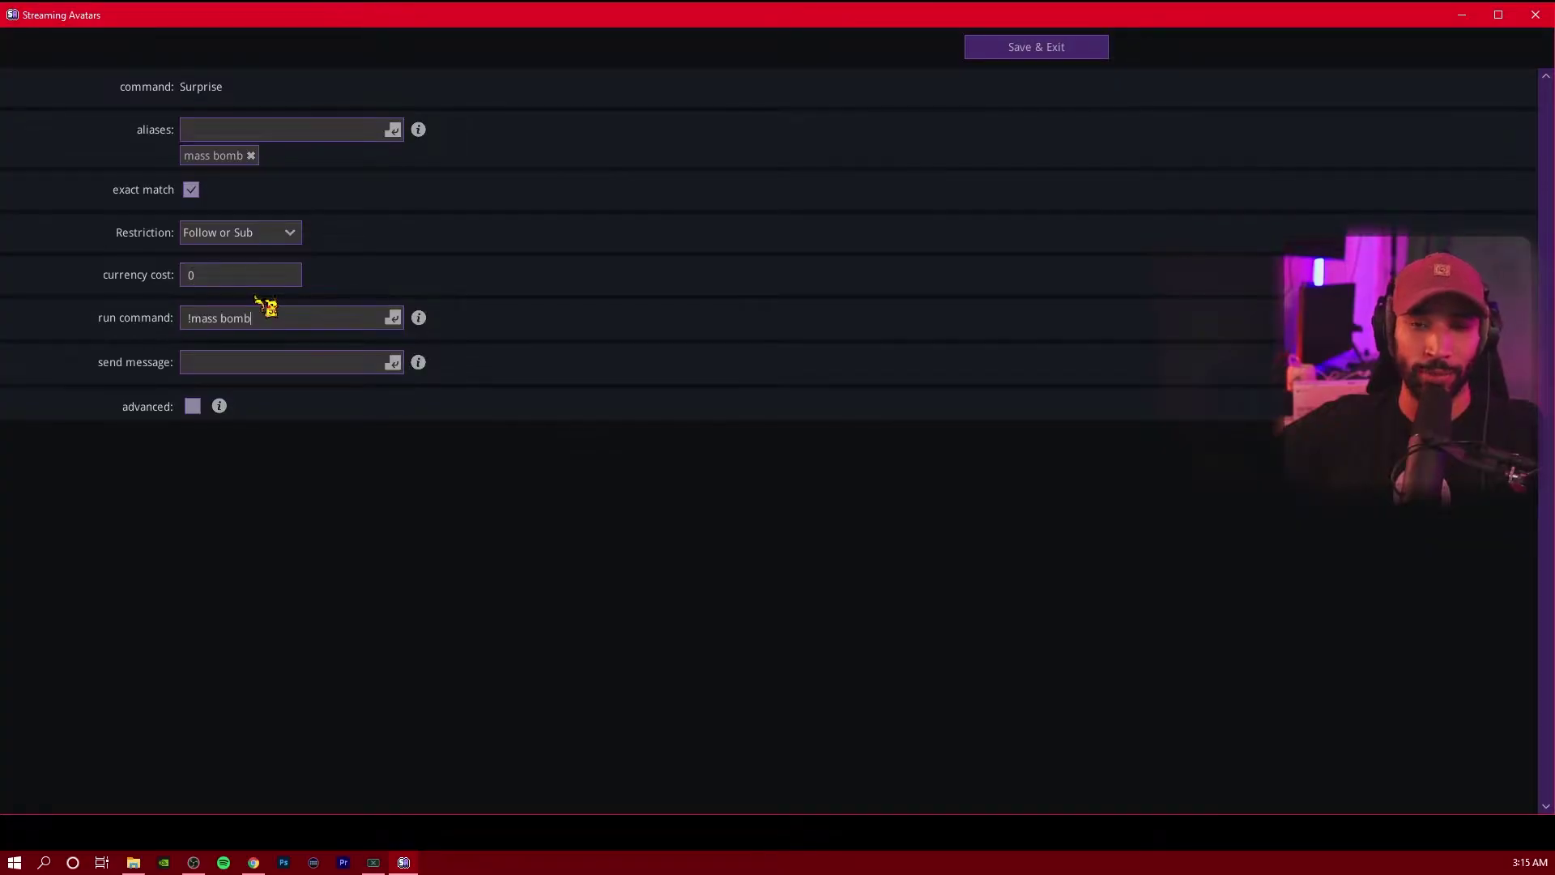
{"action": "key", "text": "Return"}
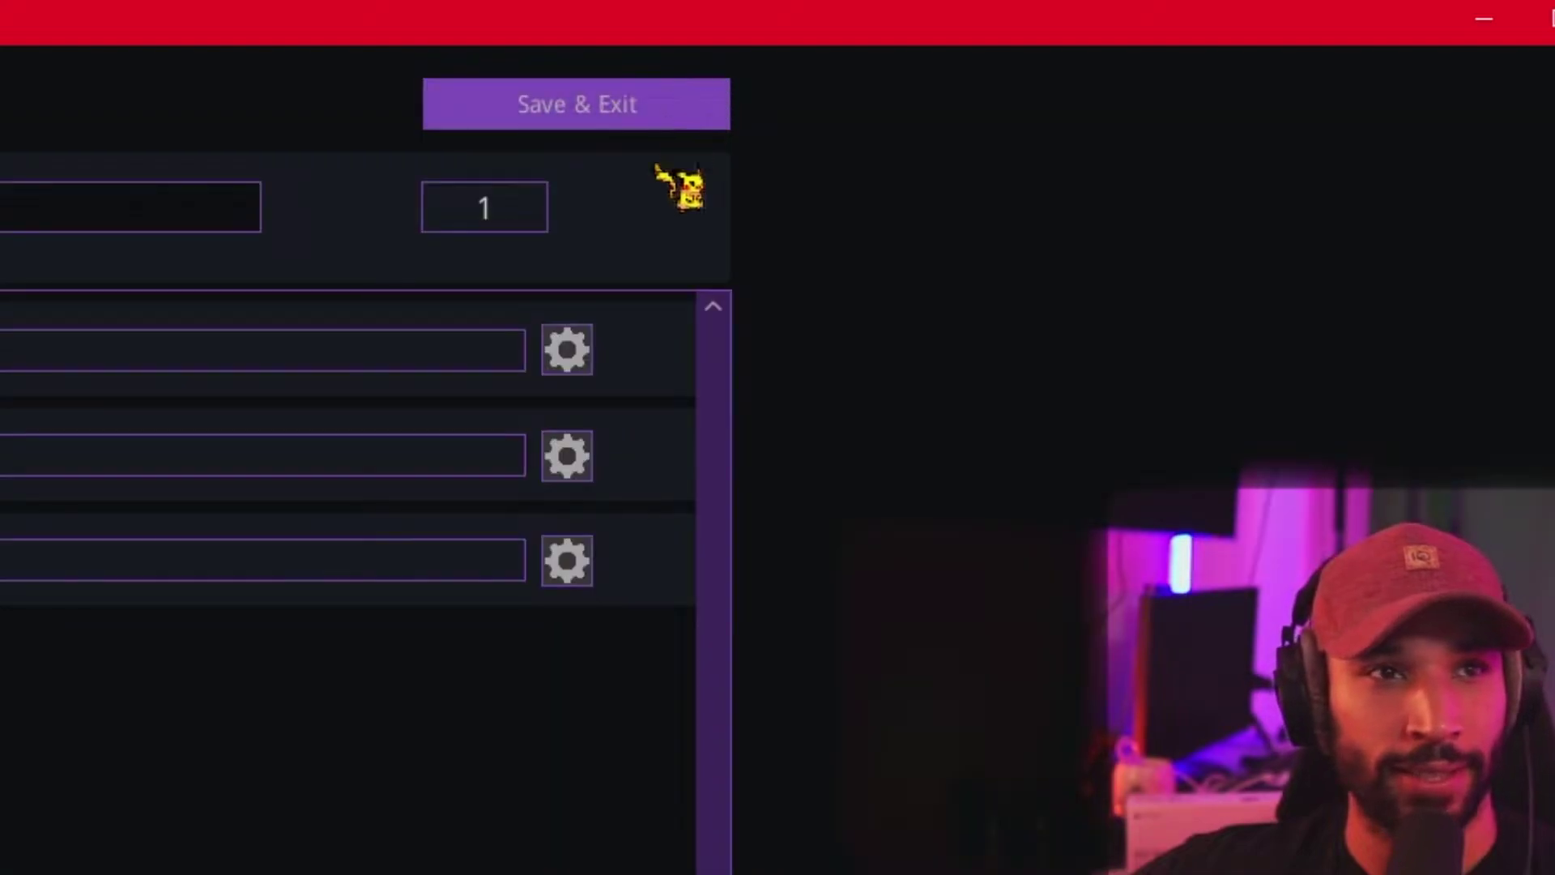
Save the custom commands and open the Creator Dashboard's Channel Points rewards page.
{"action": "left_click", "coordinate": [600, 98]}
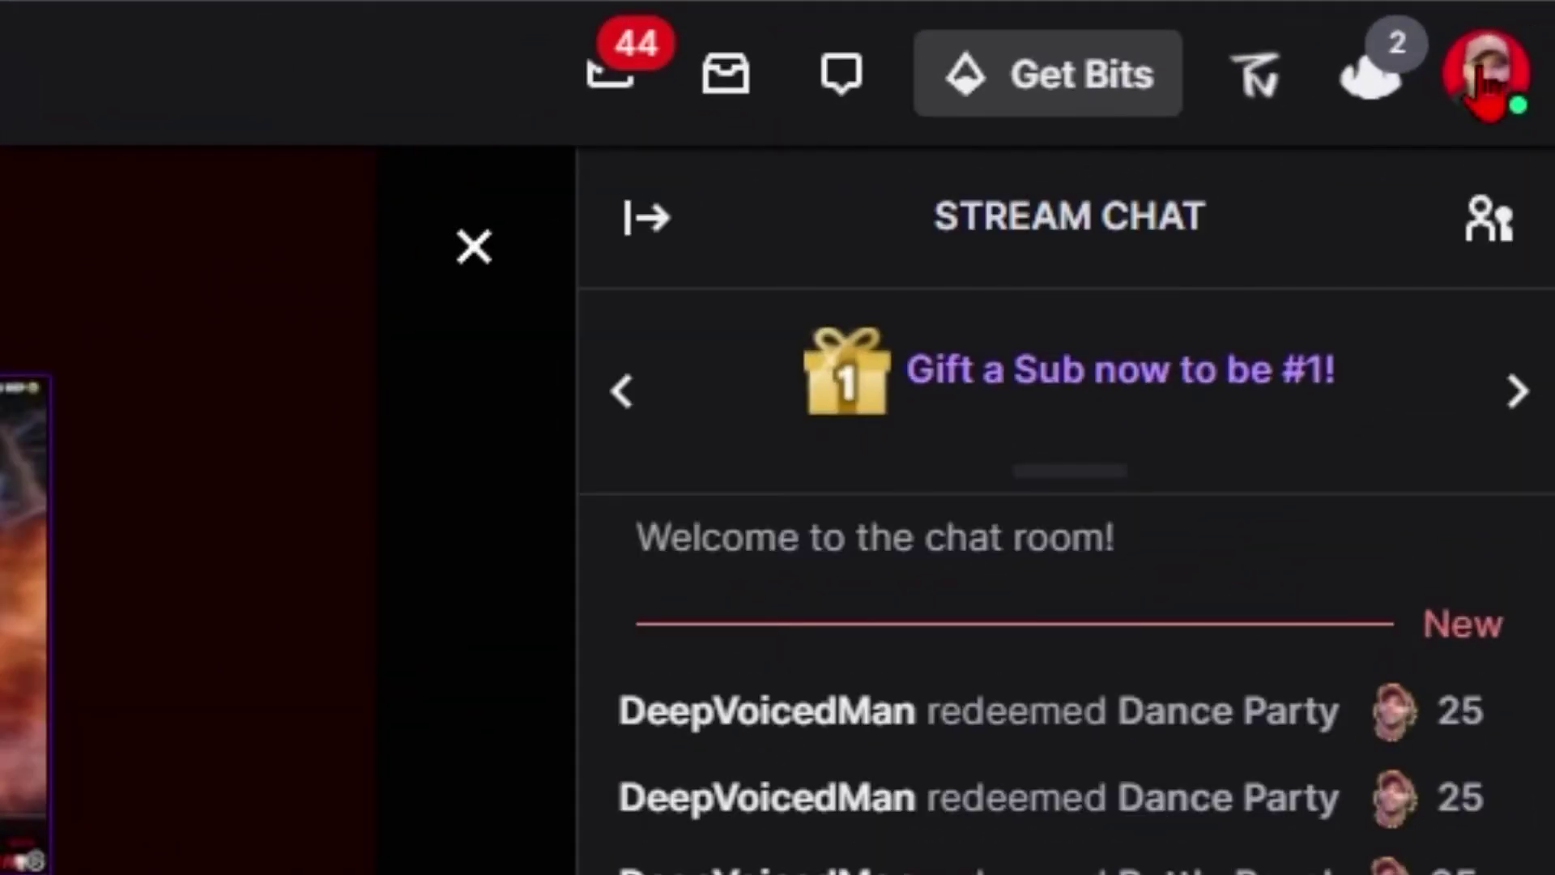
{"action": "left_click", "coordinate": [1480, 83]}
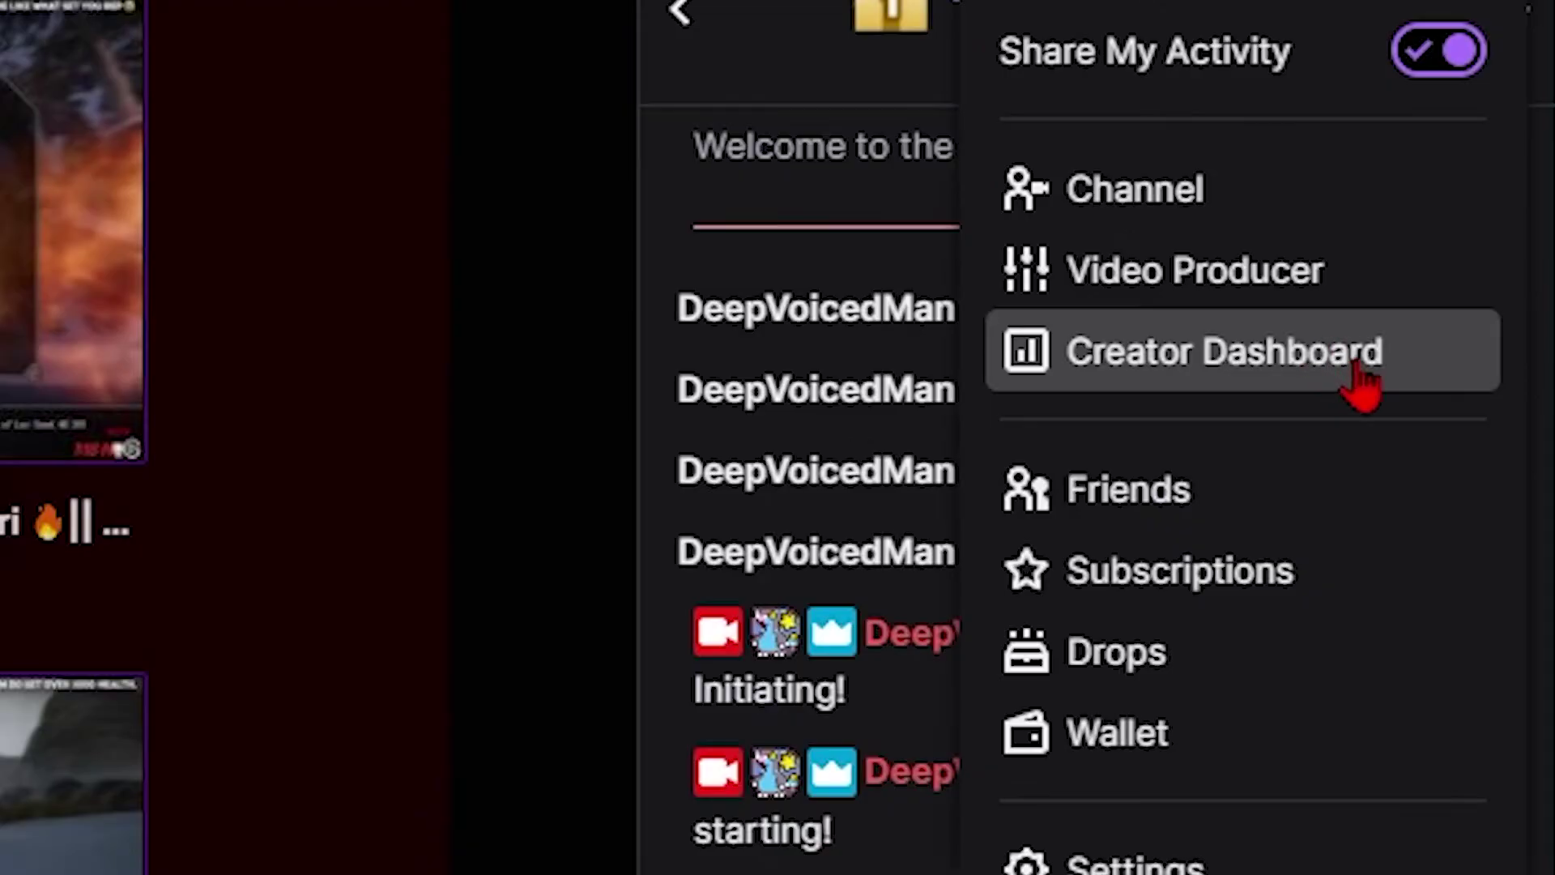
{"action": "left_click", "coordinate": [1415, 384]}
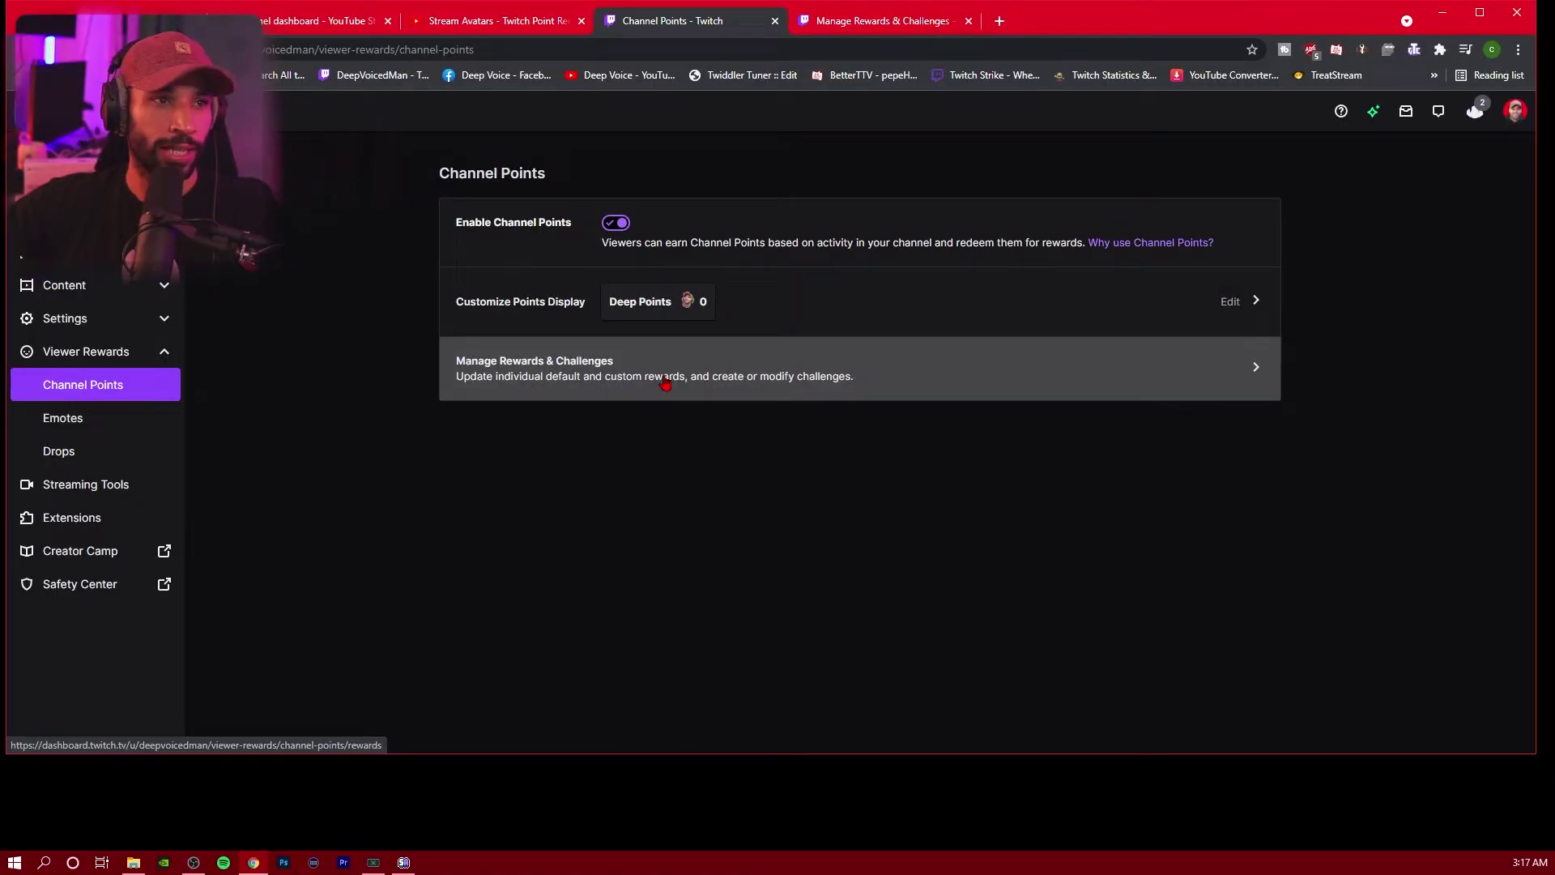
{"action": "left_click", "coordinate": [666, 382]}
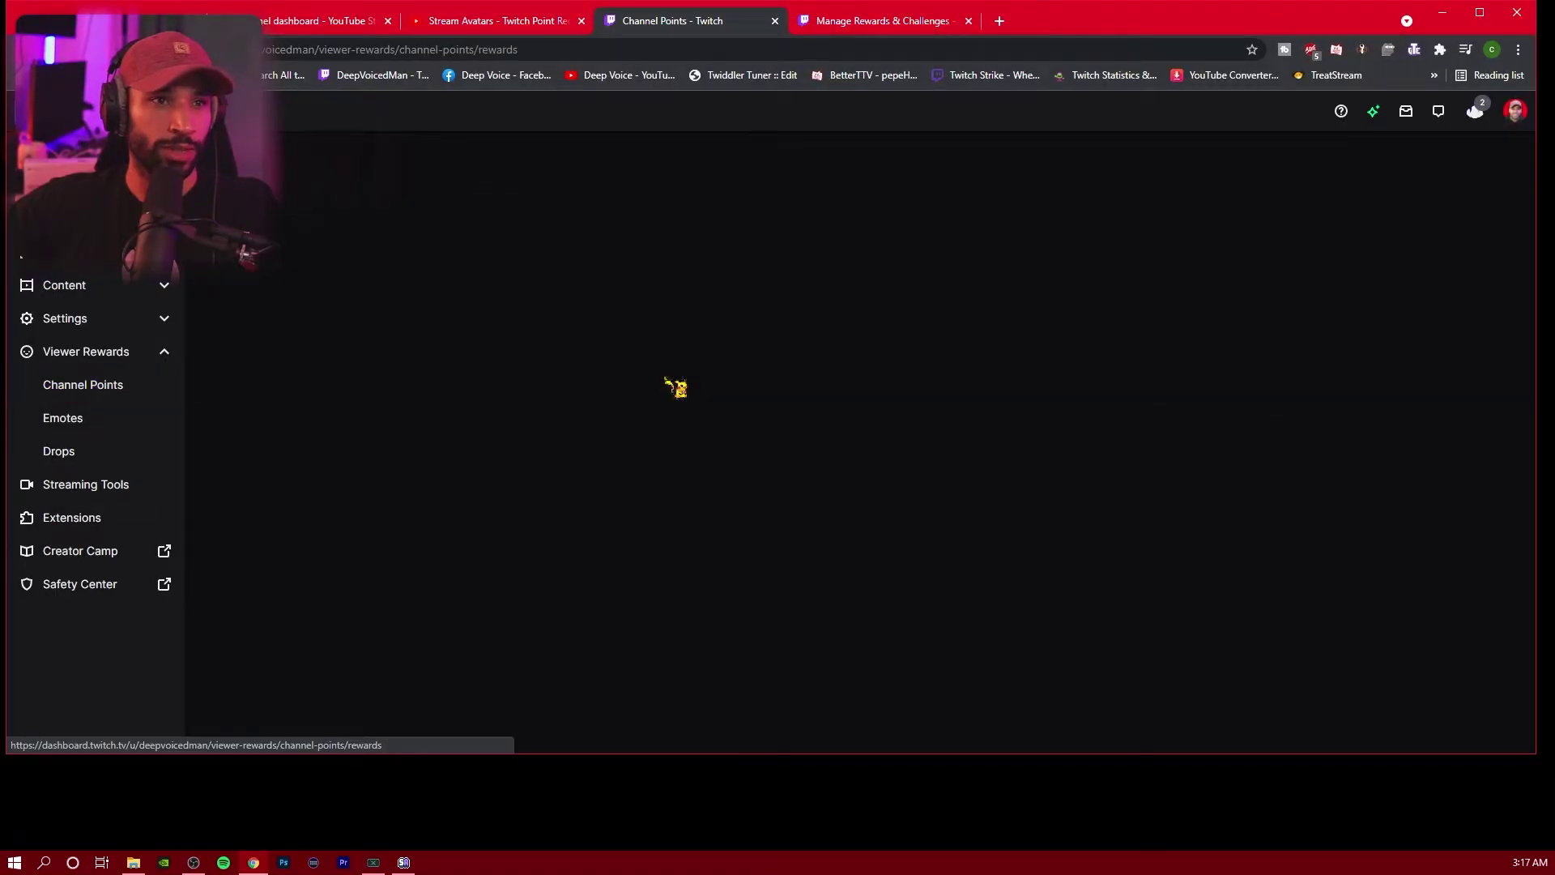
{"action": "scroll", "coordinate": [523, 401], "scroll_direction": "down", "scroll_amount": 5}
{"action": "scroll", "coordinate": [522, 398], "scroll_direction": "down", "scroll_amount": 3}
{"action": "scroll", "coordinate": [523, 399], "scroll_direction": "down", "scroll_amount": 5}
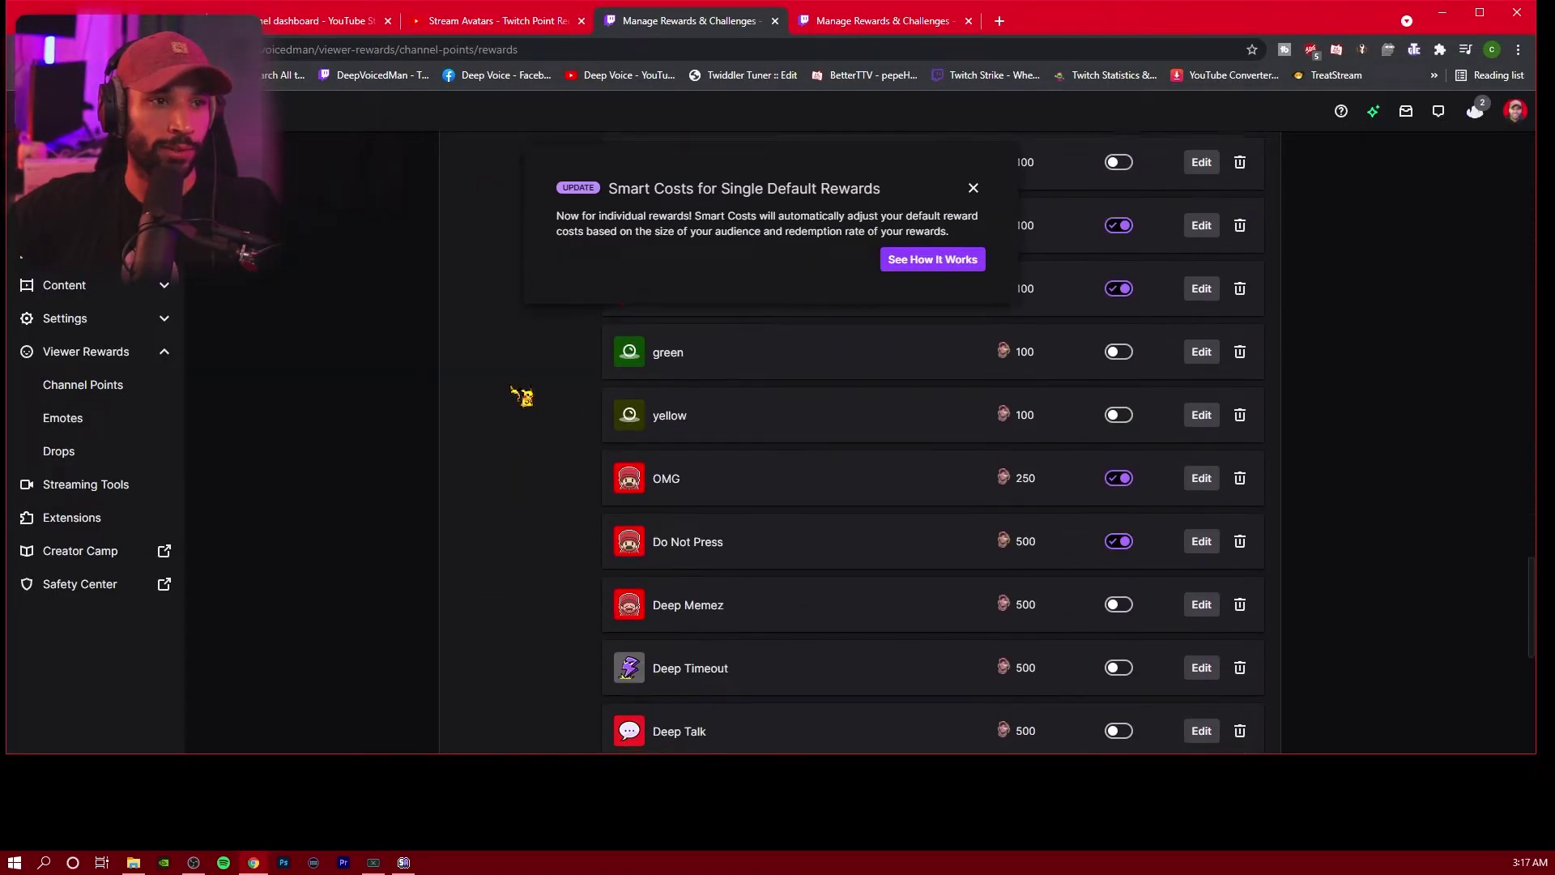
{"action": "scroll", "coordinate": [523, 399], "scroll_direction": "down", "scroll_amount": 3}
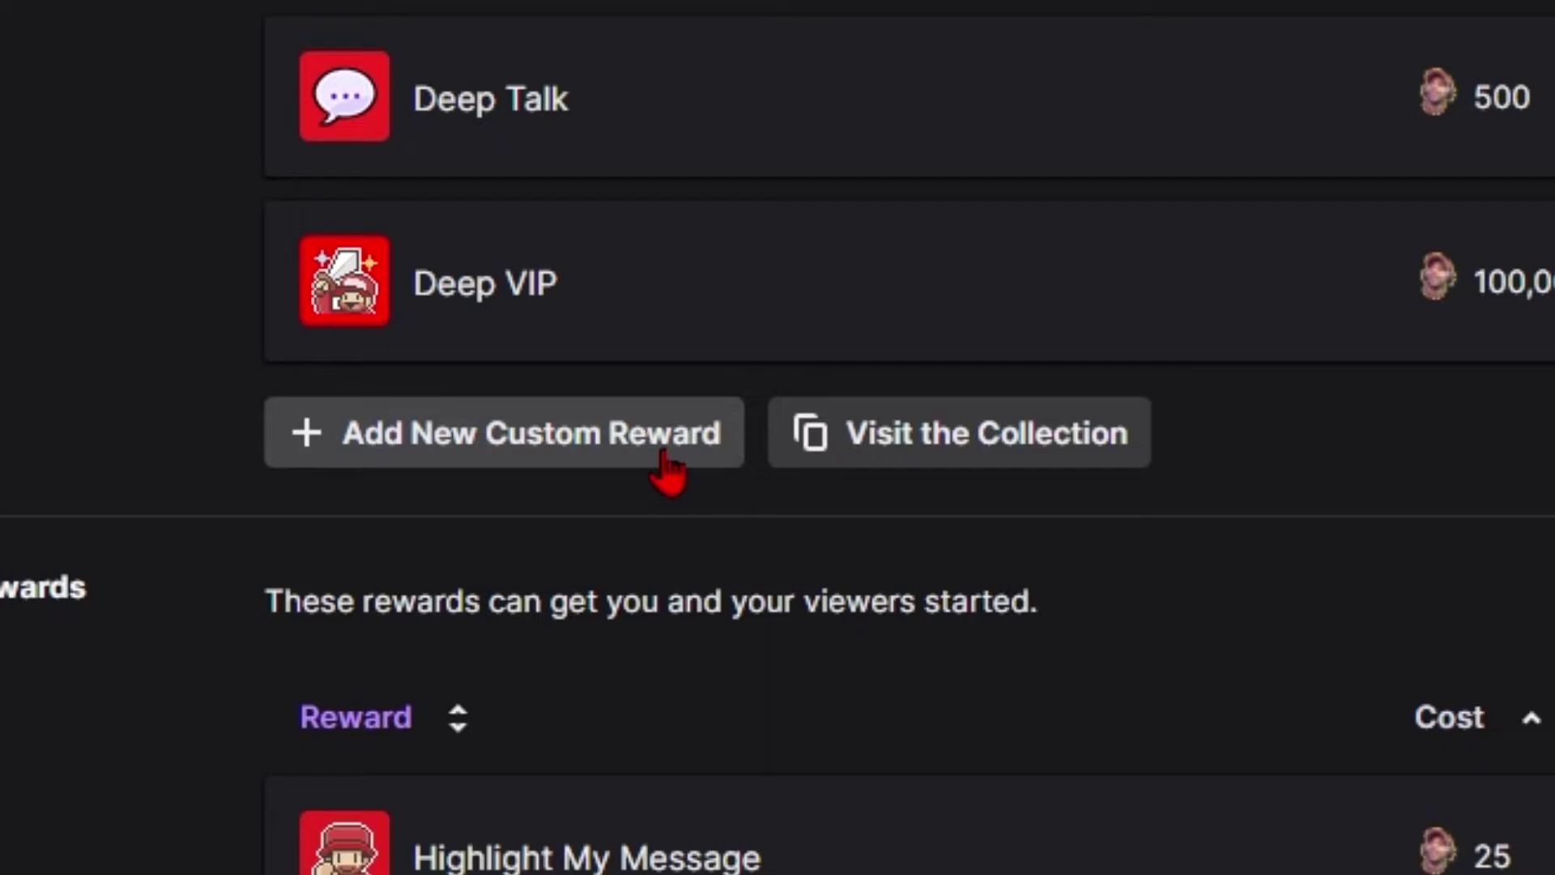
Create a 'Surprise' custom reward with description 'Drop Bombs' and a 25-point cost.
{"action": "left_click", "coordinate": [666, 468]}
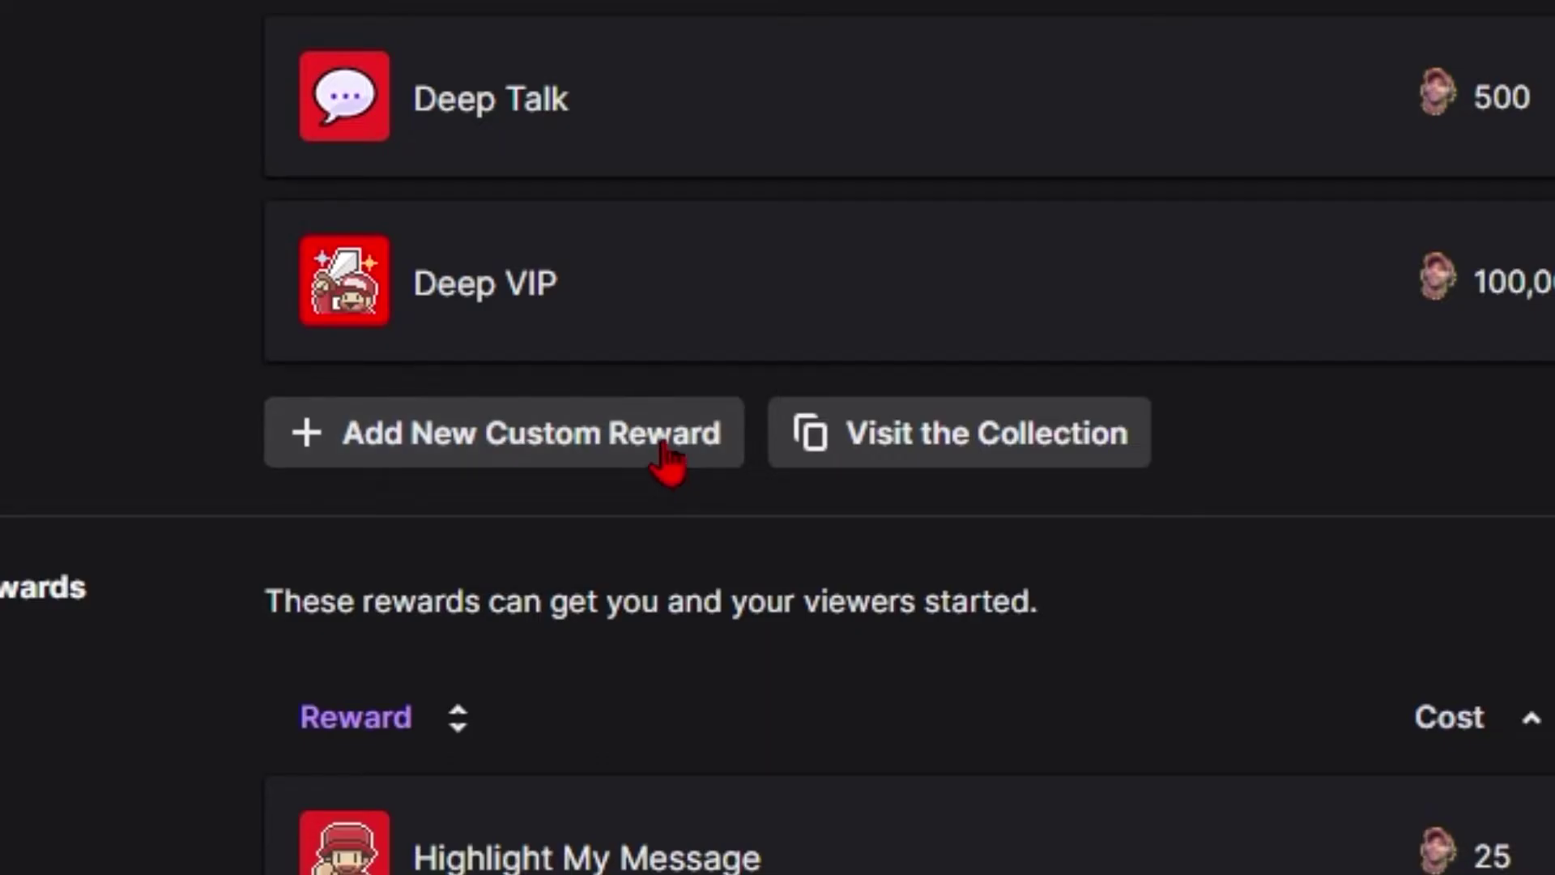
{"action": "type", "text": "Surpris"}
{"action": "type", "text": "e"}
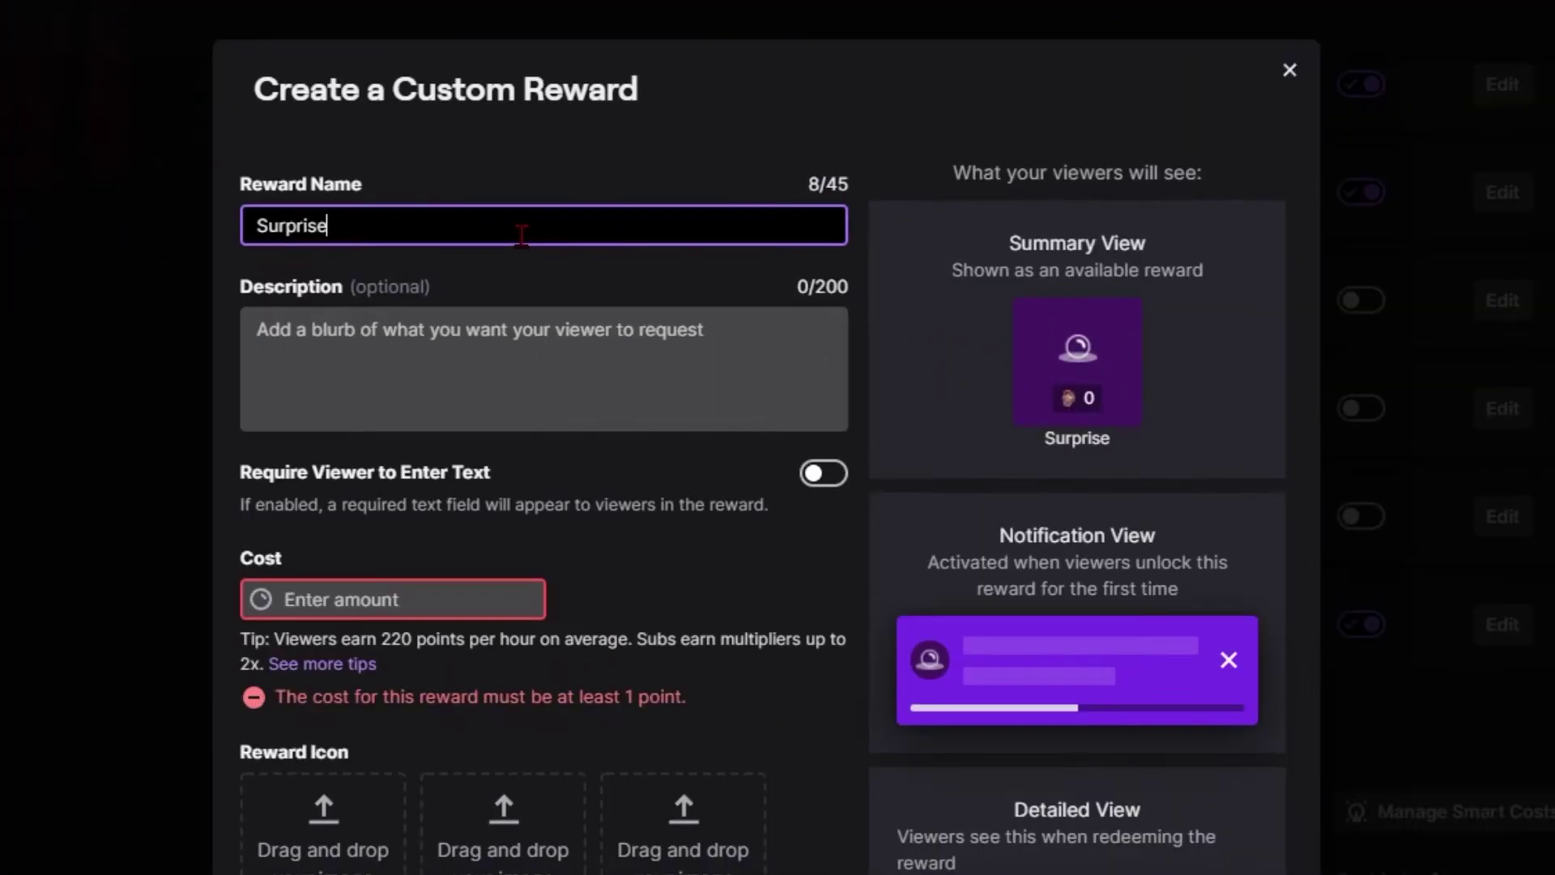
{"action": "left_click", "coordinate": [531, 314]}
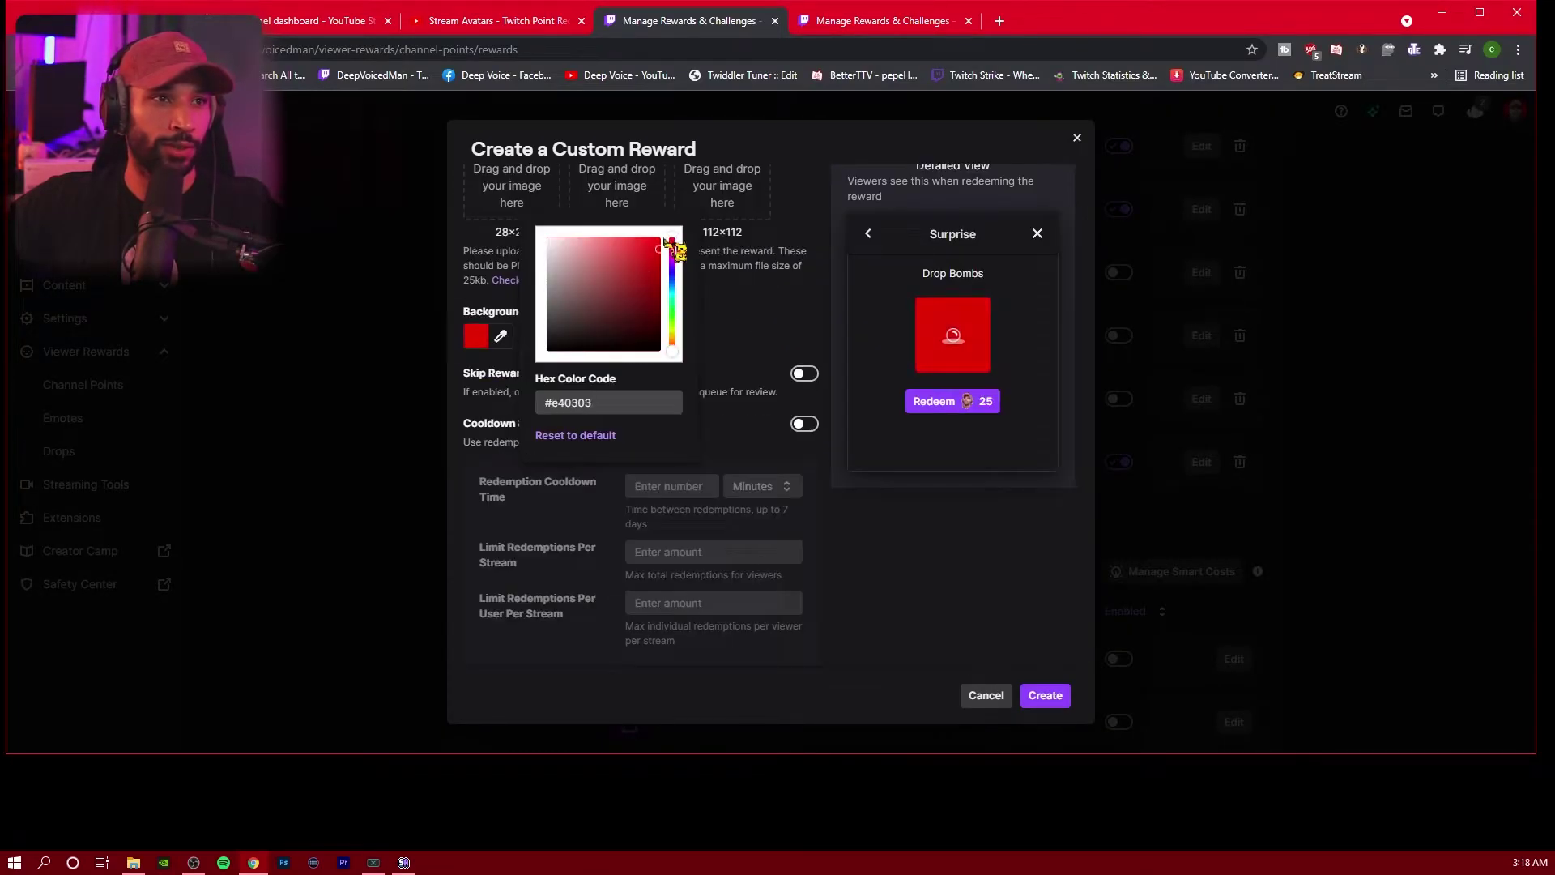
{"action": "left_click", "coordinate": [745, 277]}
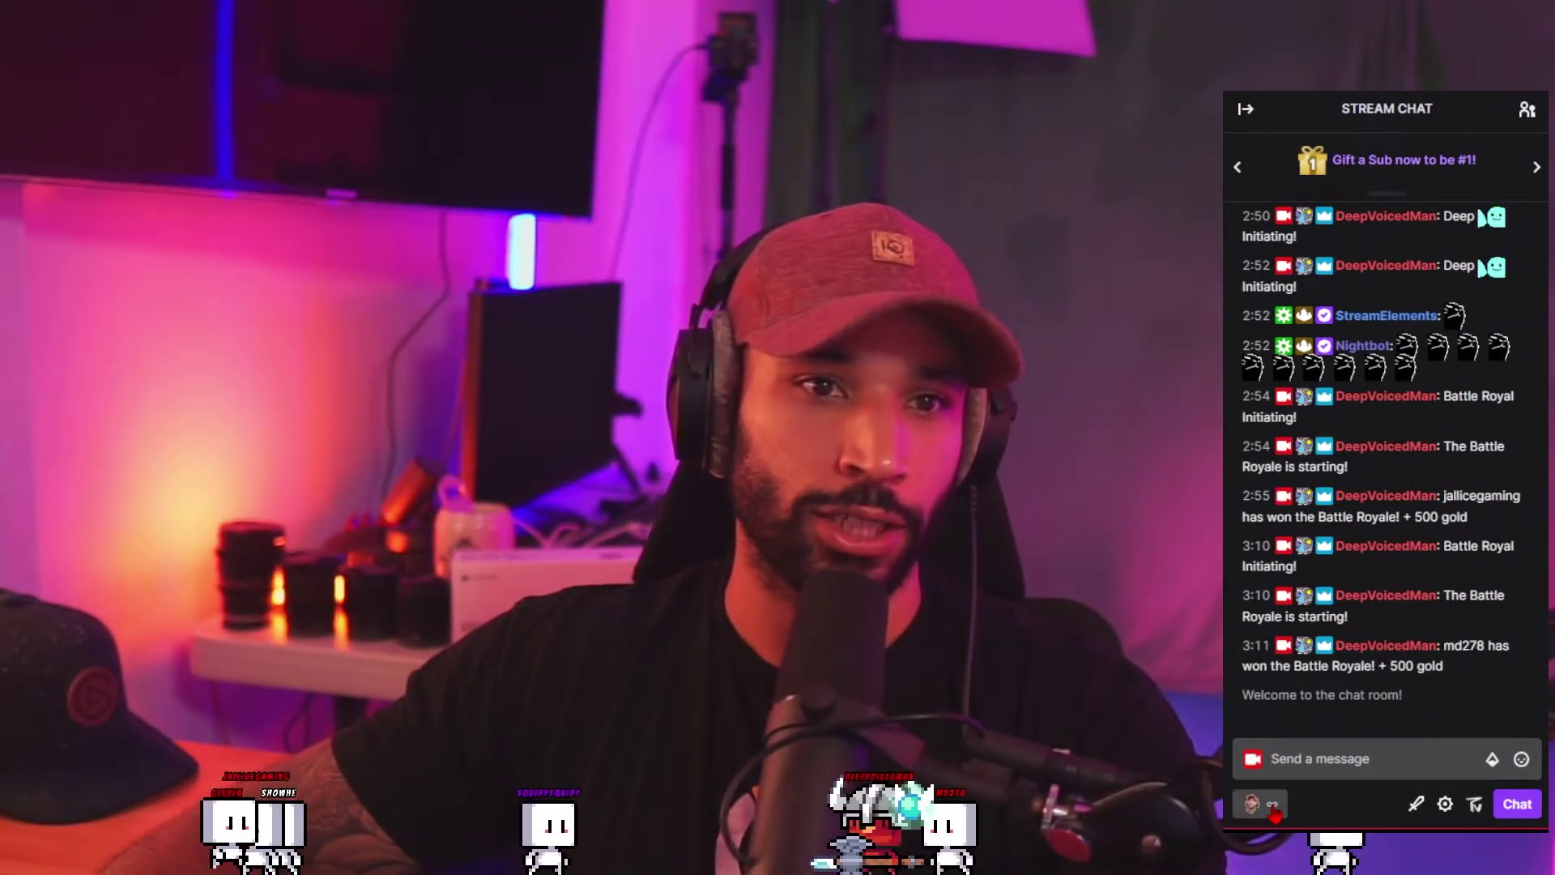
Redeem the new Surprise tile from the chat's channel points popup.
{"action": "left_click", "coordinate": [1252, 802]}
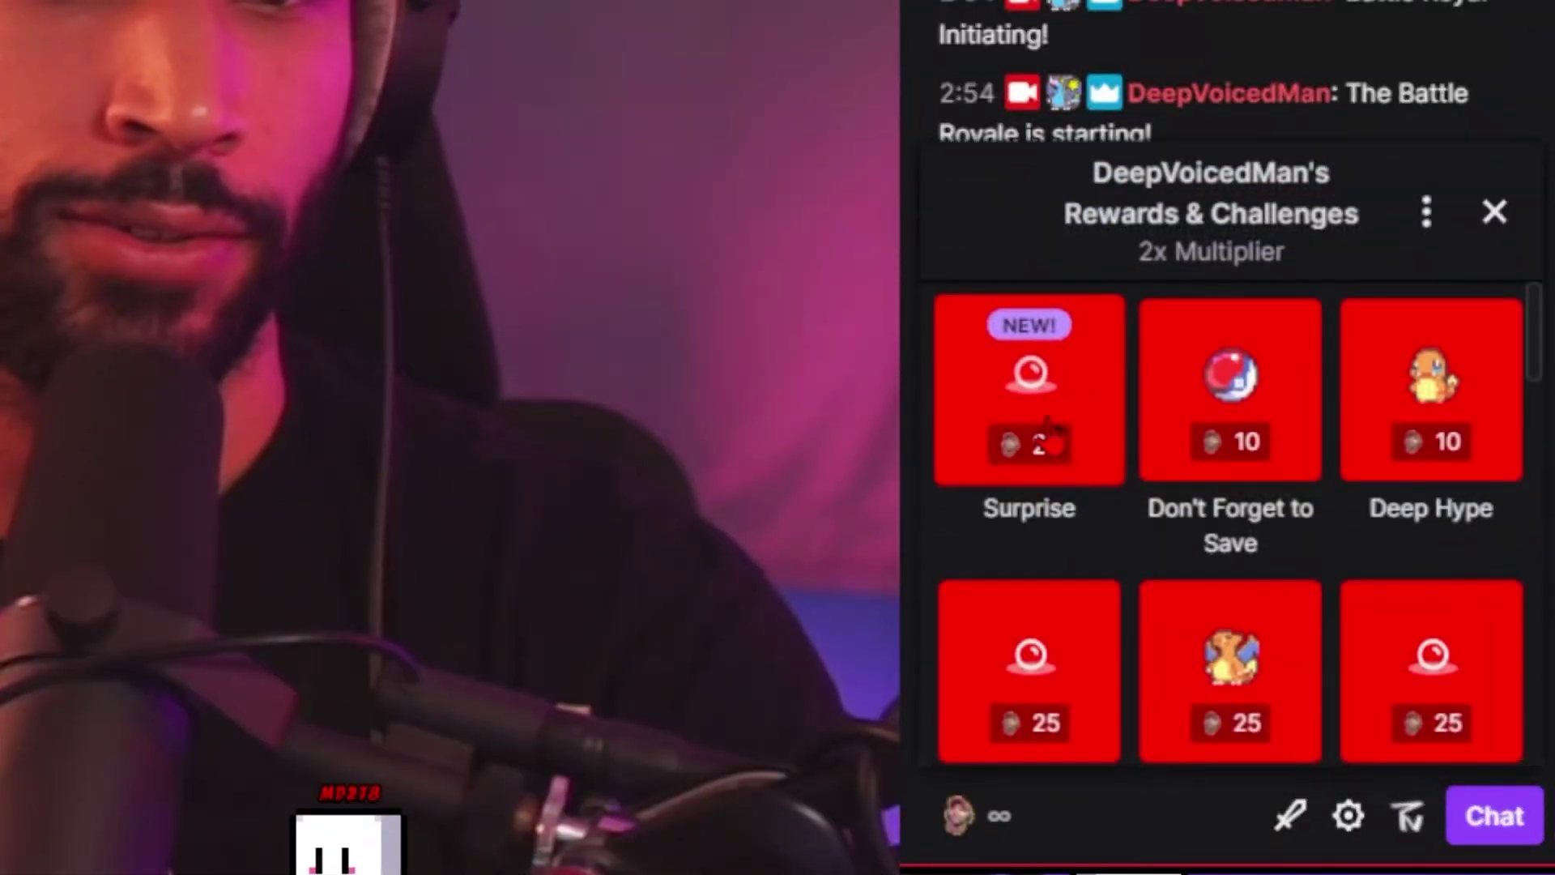
{"action": "left_click", "coordinate": [1055, 426]}
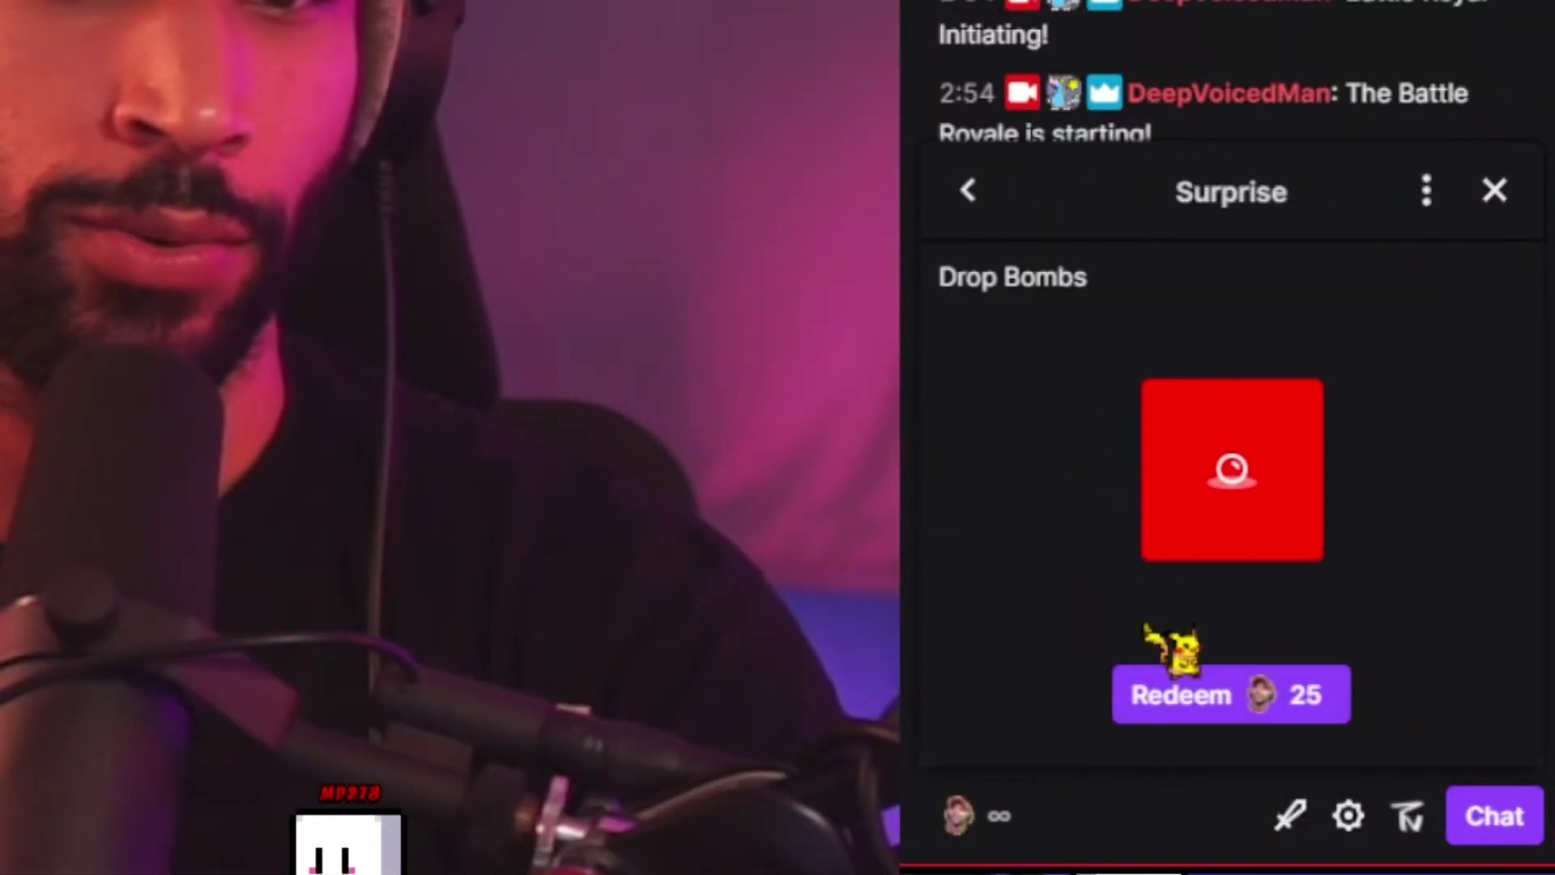
{"action": "left_click", "coordinate": [1194, 697]}
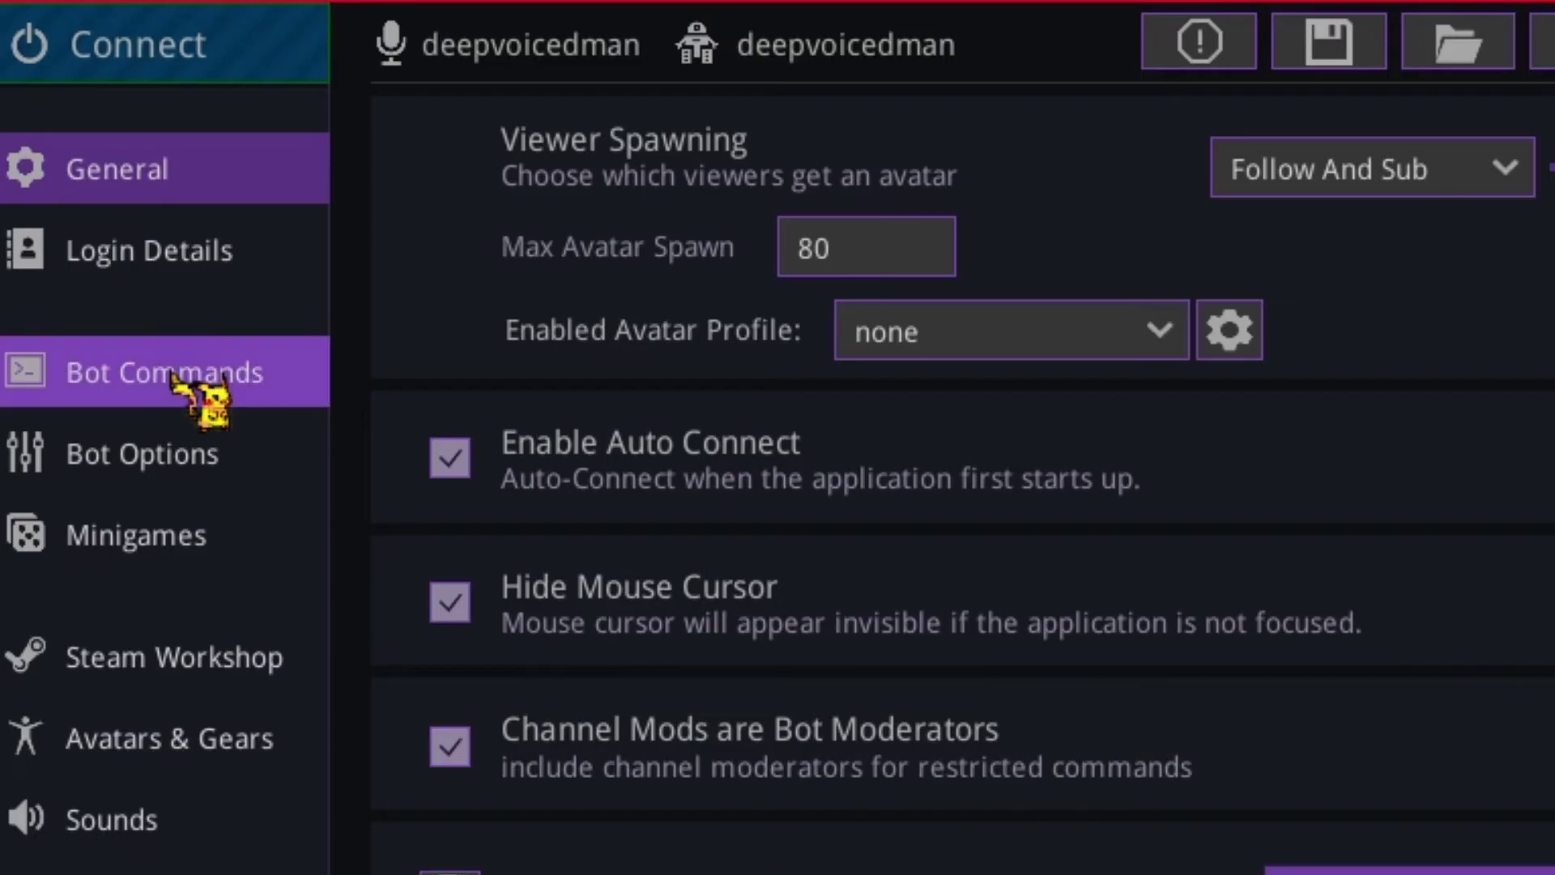
Show the Bot Commands list with built-ins like Mass Command, Bomb and Battle Royale.
{"action": "left_click", "coordinate": [205, 401]}
{"action": "scroll", "coordinate": [275, 195], "scroll_direction": "down", "scroll_amount": 2}
{"action": "scroll", "coordinate": [261, 391], "scroll_direction": "down", "scroll_amount": 4}
{"action": "scroll", "coordinate": [262, 395], "scroll_direction": "down", "scroll_amount": 3}
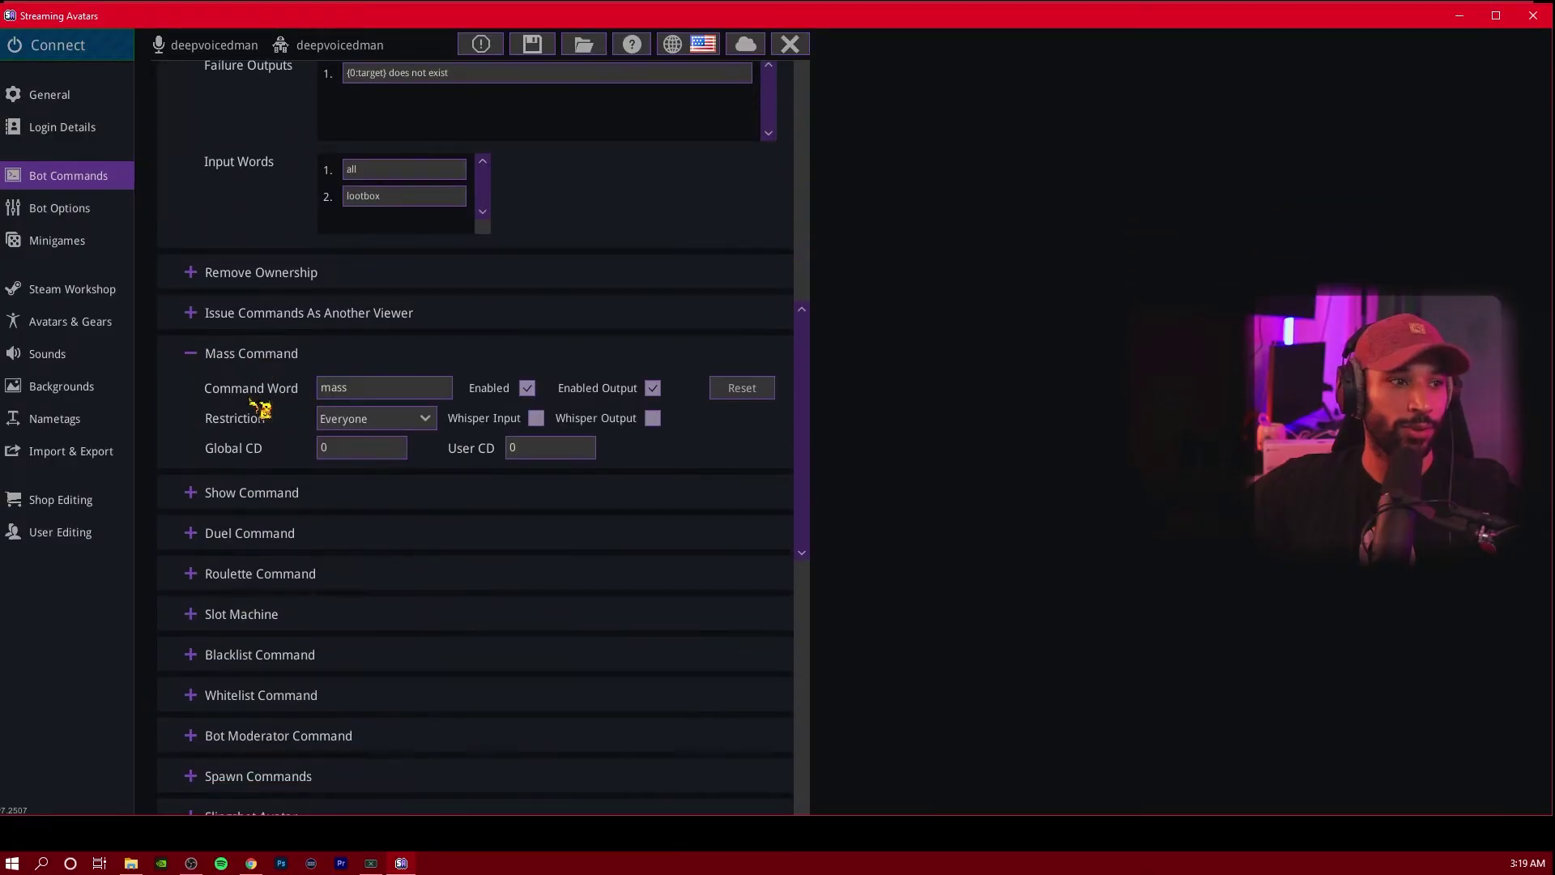
{"action": "scroll", "coordinate": [261, 400], "scroll_direction": "down", "scroll_amount": 2}
{"action": "scroll", "coordinate": [262, 401], "scroll_direction": "down", "scroll_amount": 5}
{"action": "scroll", "coordinate": [262, 407], "scroll_direction": "down", "scroll_amount": 2}
{"action": "scroll", "coordinate": [259, 409], "scroll_direction": "down", "scroll_amount": 1}
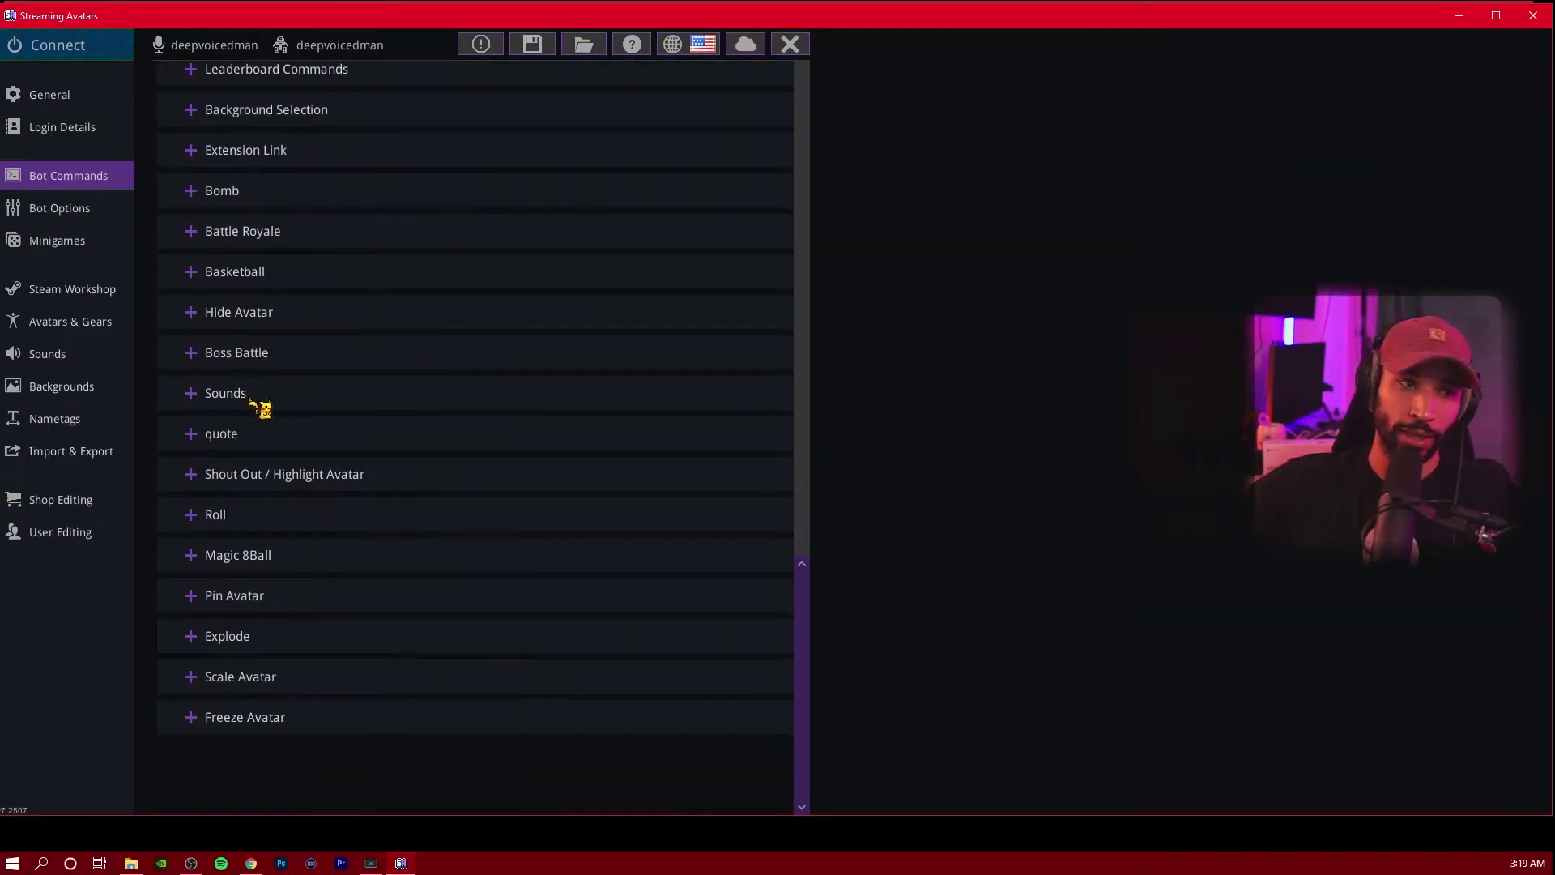